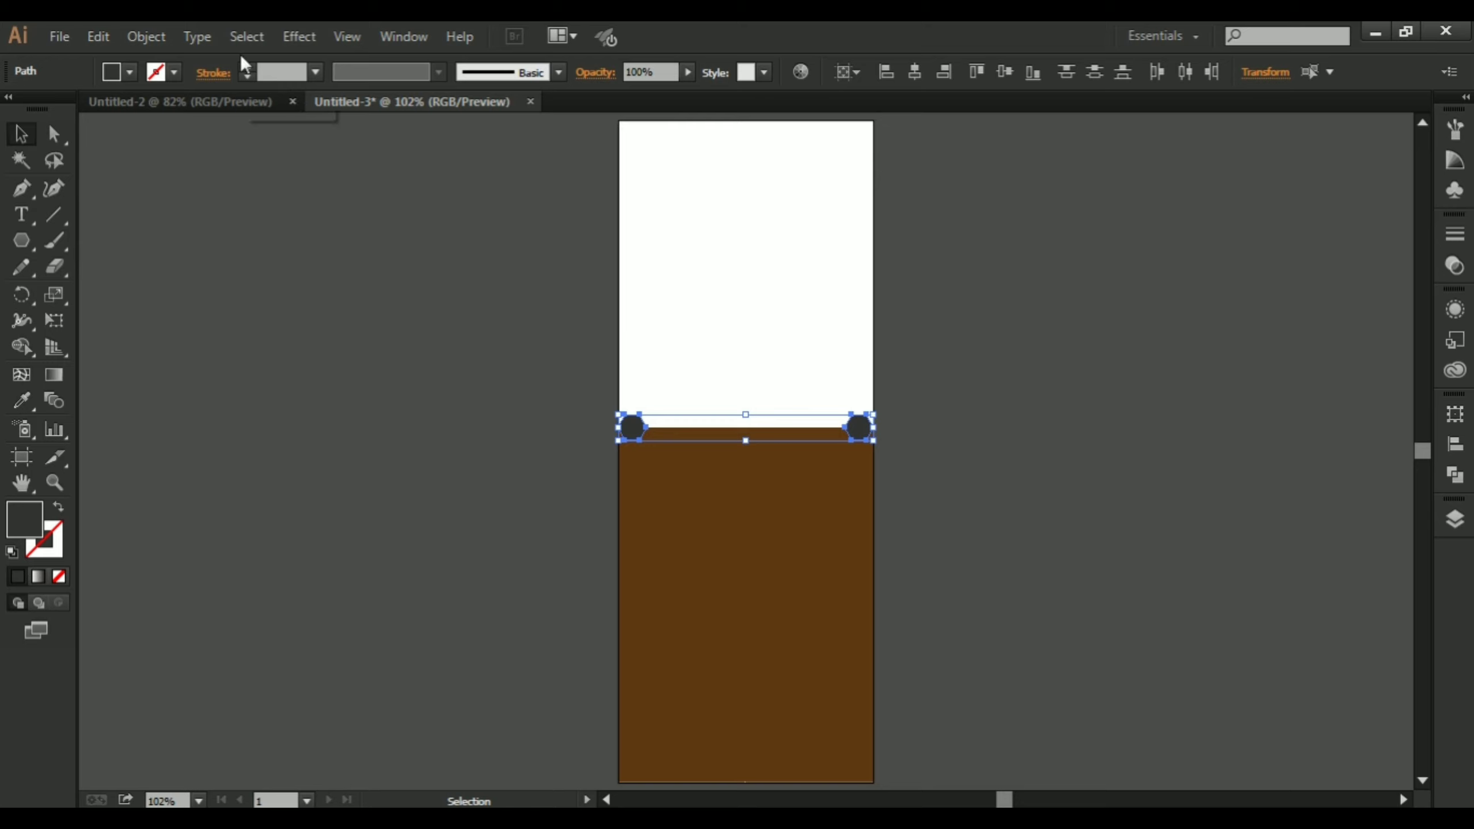
Step: Blend the two dark grey hexagons into a row along the dark brown rectangle's upper edge
left_click(146, 37)
mouse_move(408, 545)
left_click(510, 550)
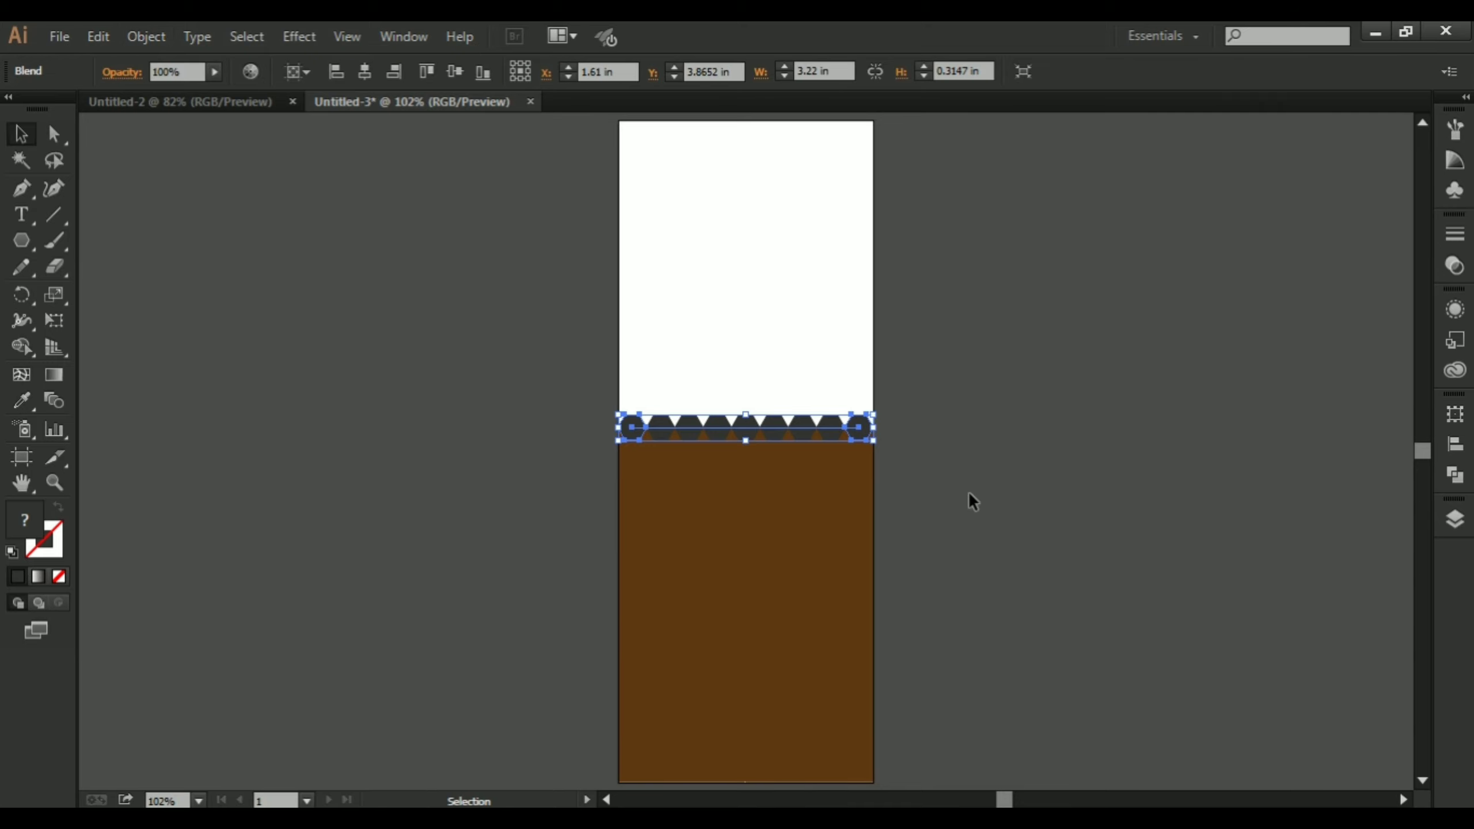
left_click(967, 501)
Step: Subtract the hexagon row from the dark brown rectangle to give it a serrated upper edge
left_click_drag(624, 441, 1416, 591)
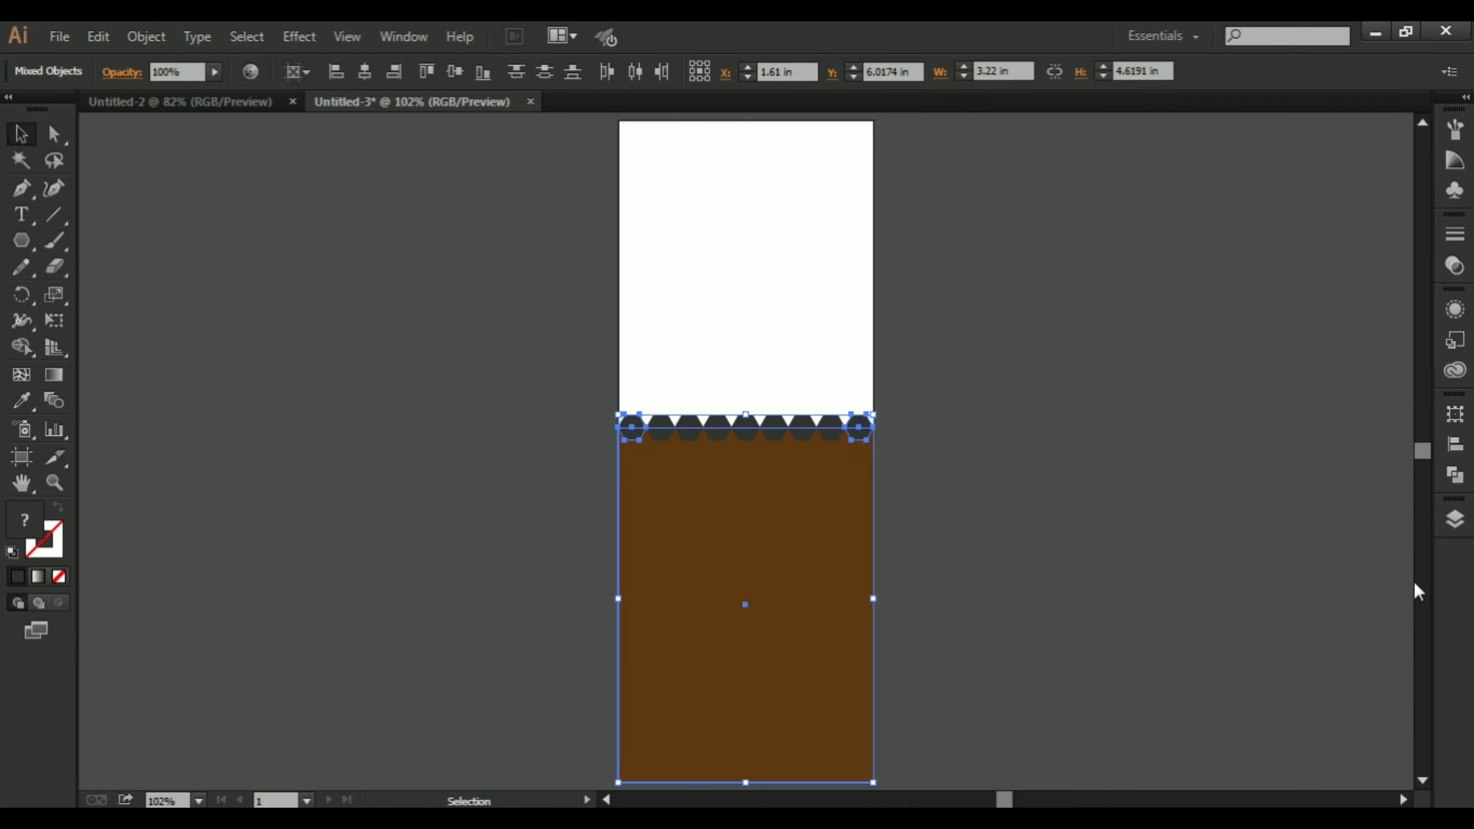
left_click(1456, 475)
left_click(1241, 445)
left_click(1330, 378)
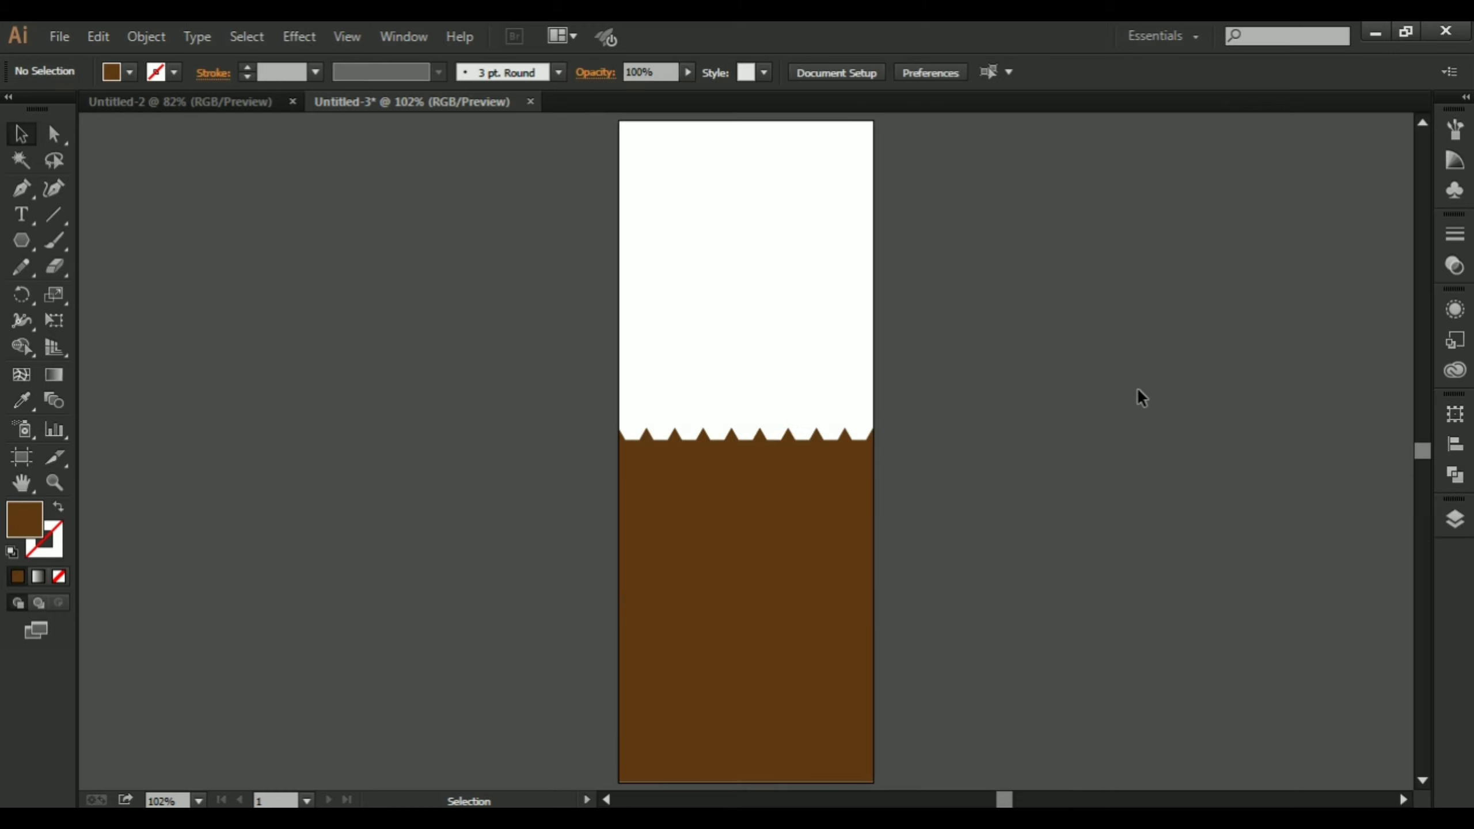
Step: Draw a rectangle about 3.22 by 1.73 in across the artboard's upper end and fill it light brown
key("m")
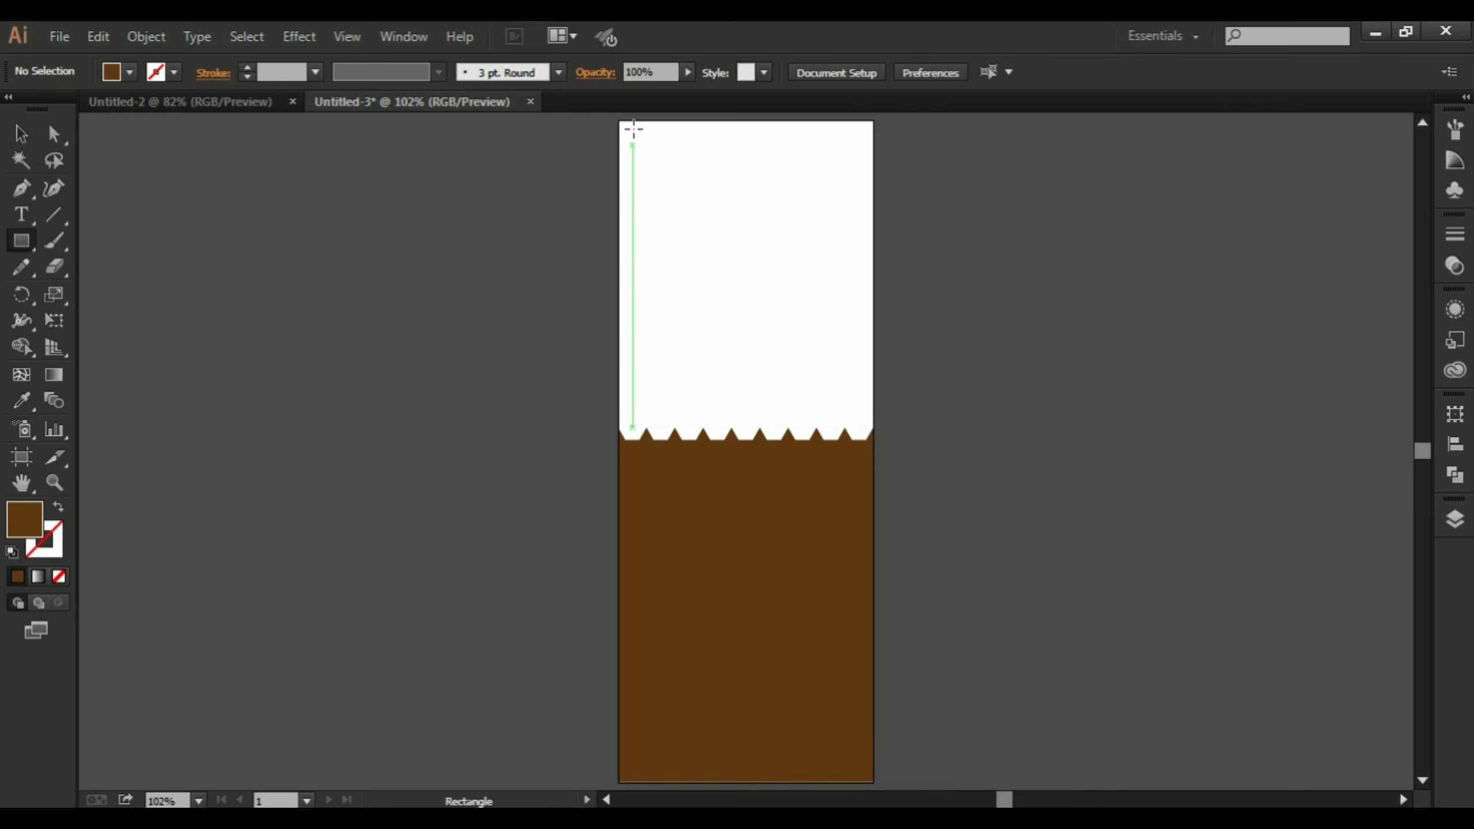
mouse_move(619, 123)
left_mouse_down()
mouse_move(879, 276)
mouse_move(873, 258)
left_mouse_up()
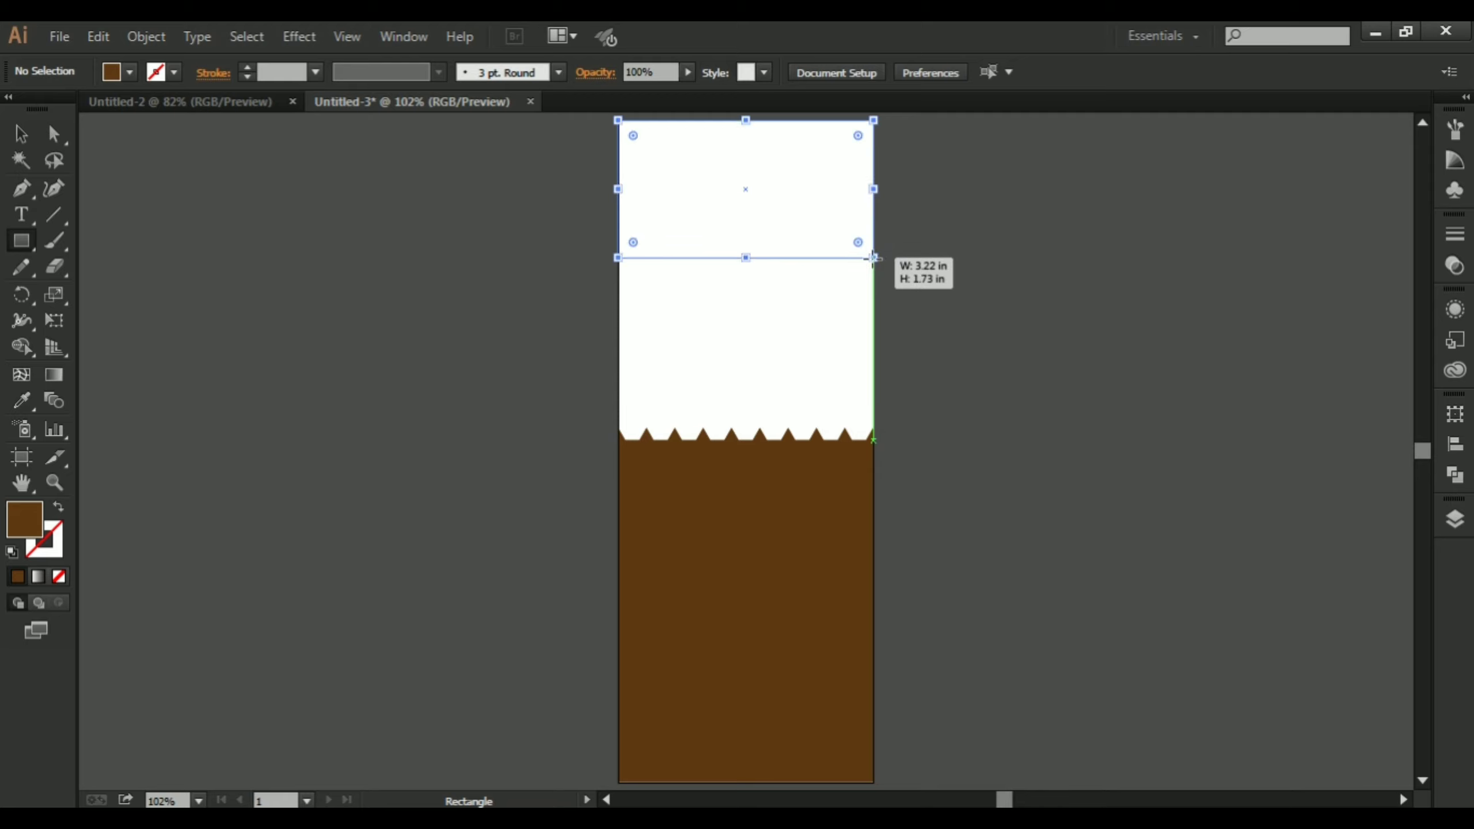
key("v")
left_click(1024, 282)
left_click(713, 182)
left_click(129, 72)
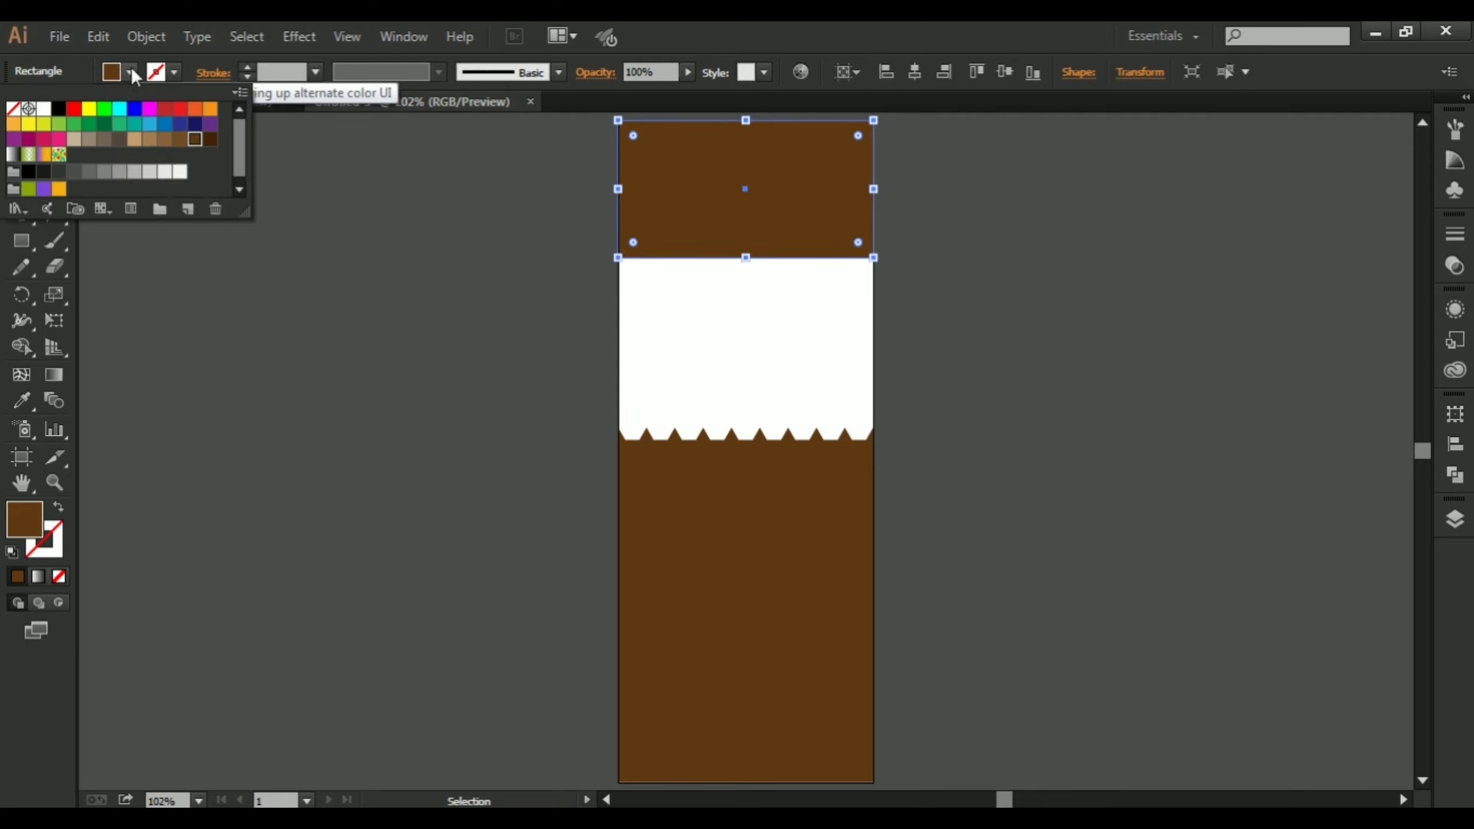
left_click(152, 142)
left_click(961, 356)
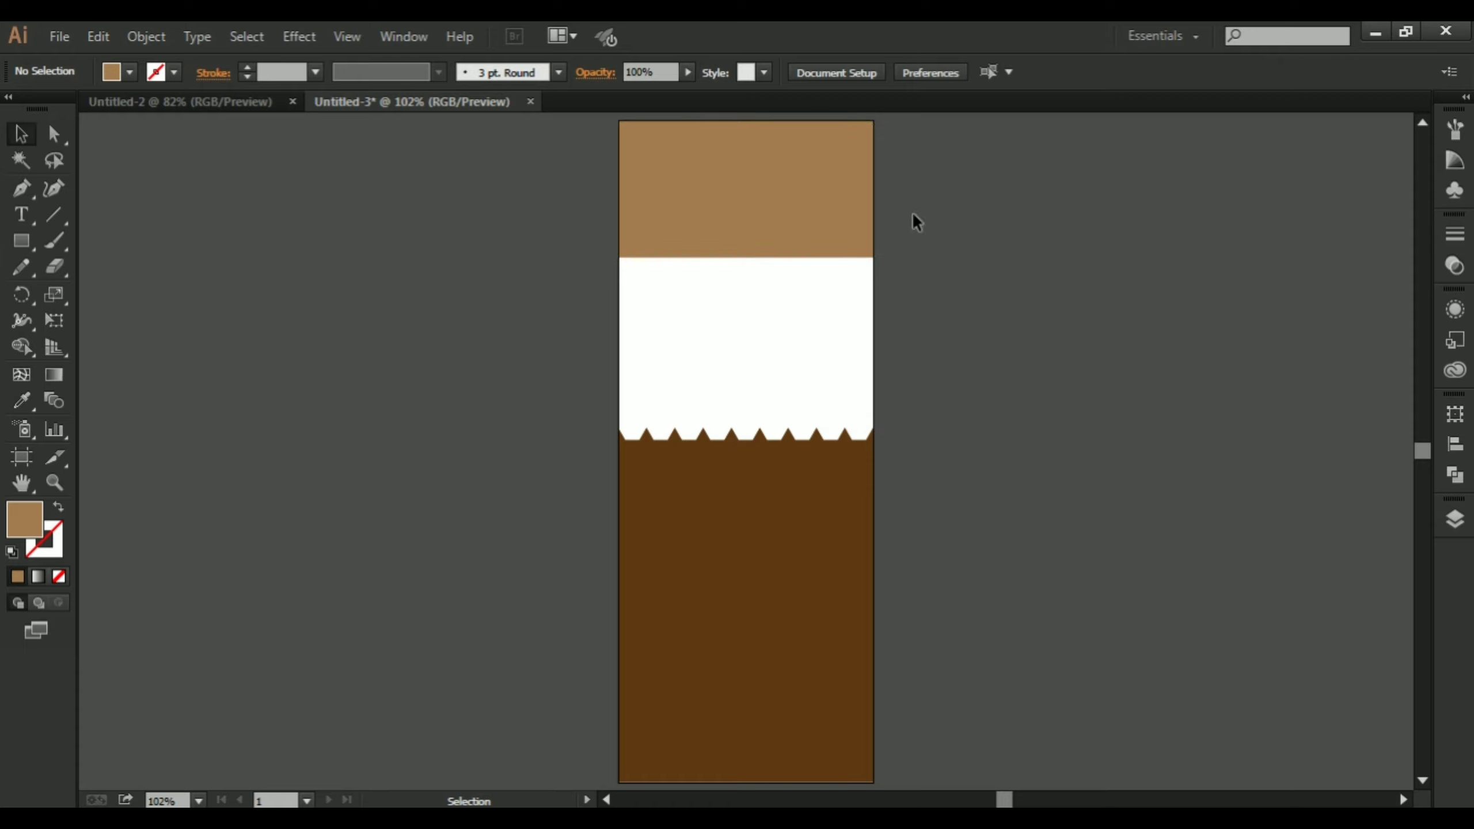
Step: Draw a small dark grey hexagon on one end of the light brown rectangle's lower edge and copy it to the other end
left_click_drag(21, 240, 116, 343)
left_click_drag(238, 231, 636, 257)
key("v")
left_click(130, 72)
left_click(52, 169)
left_click_drag(635, 257, 857, 257)
left_click(849, 352)
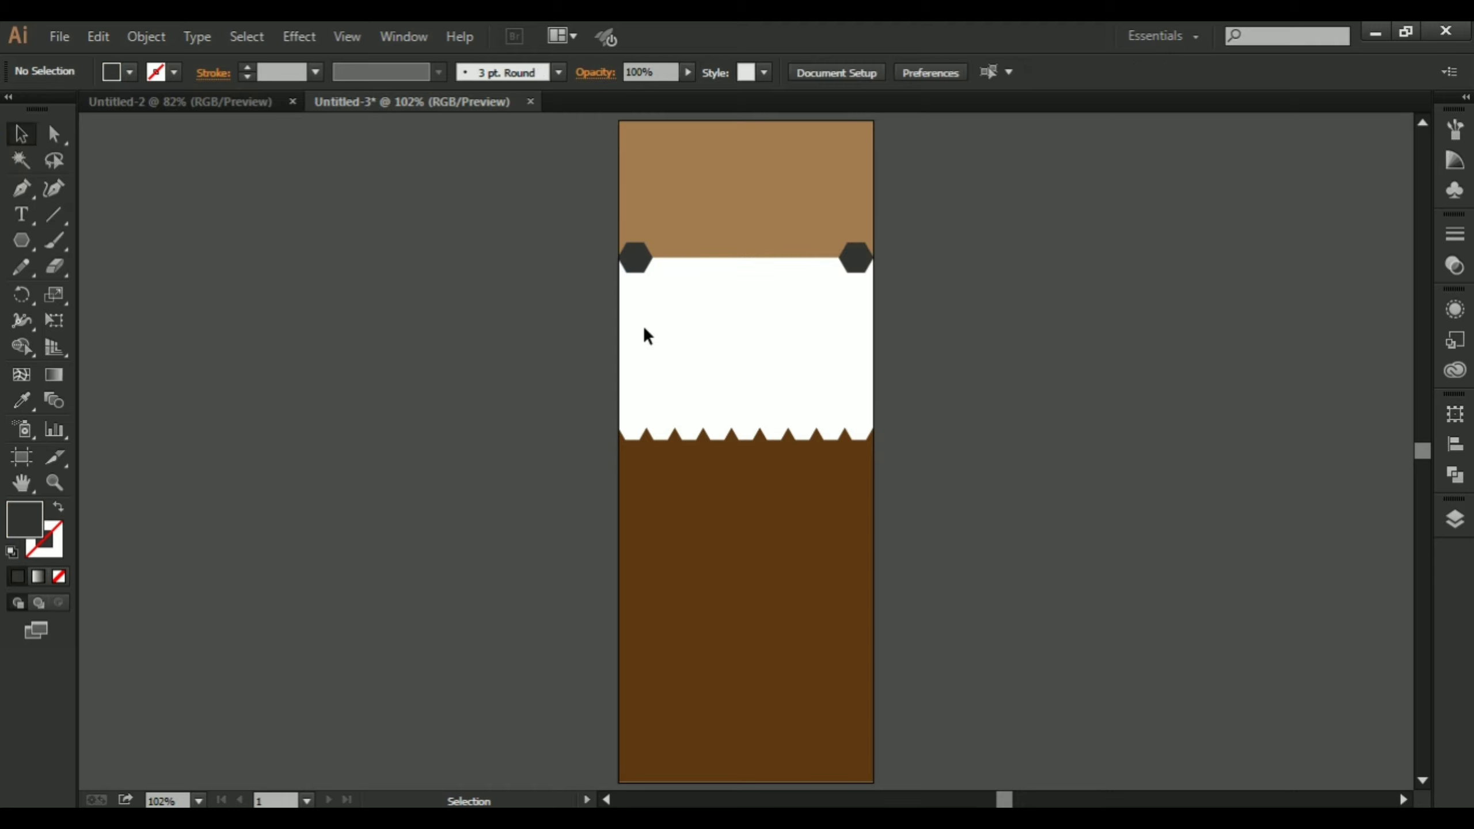
Step: Blend the two hexagons into a row along the light brown rectangle's lower edge
left_click_drag(551, 290, 923, 260)
left_click(146, 36)
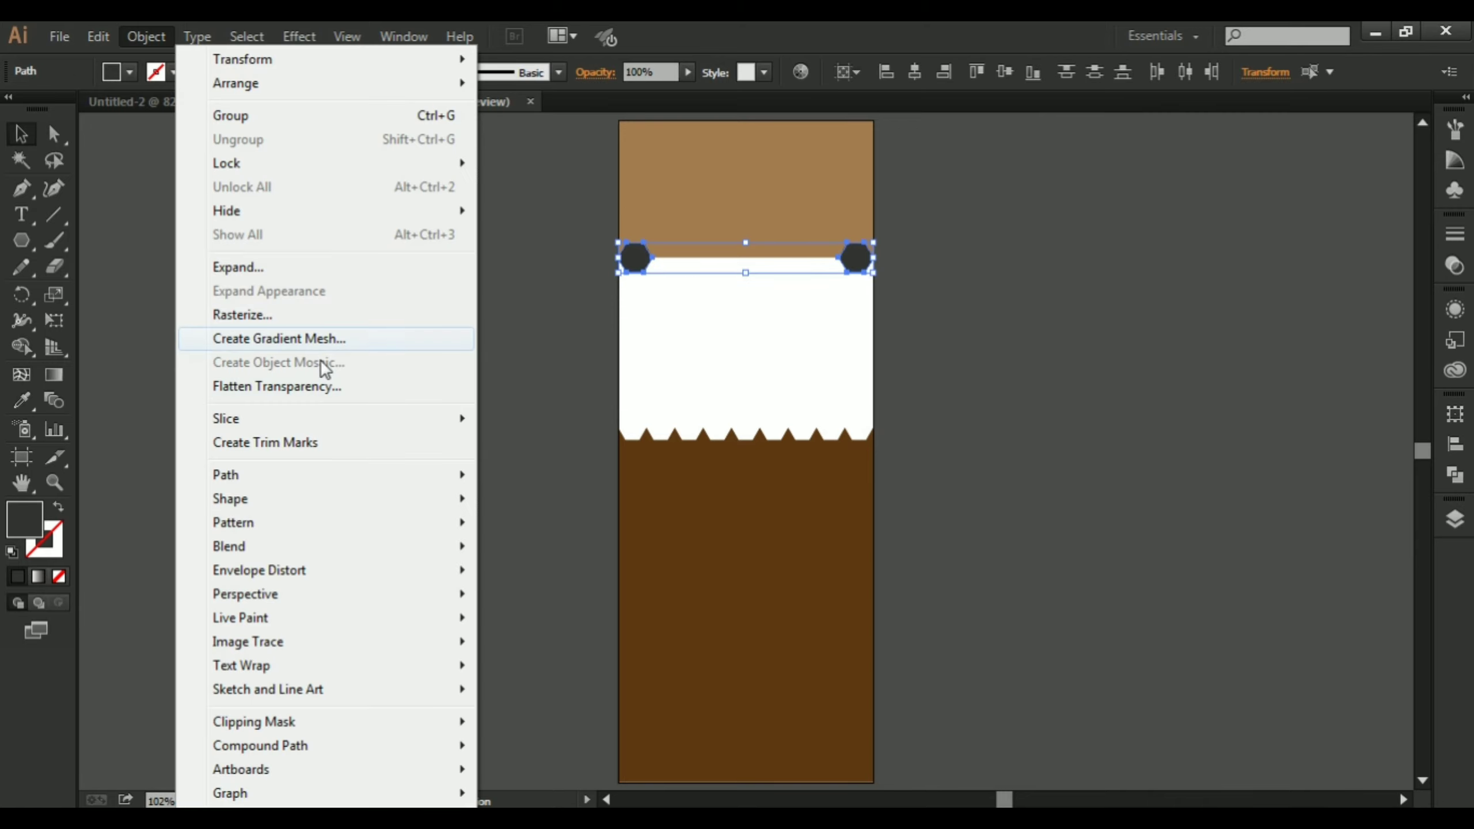
mouse_move(385, 551)
left_click(503, 548)
left_click(899, 342)
Step: Subtract the hexagon row from the light brown rectangle to give it a serrated lower edge
left_click_drag(546, 309, 888, 186)
left_click(1455, 471)
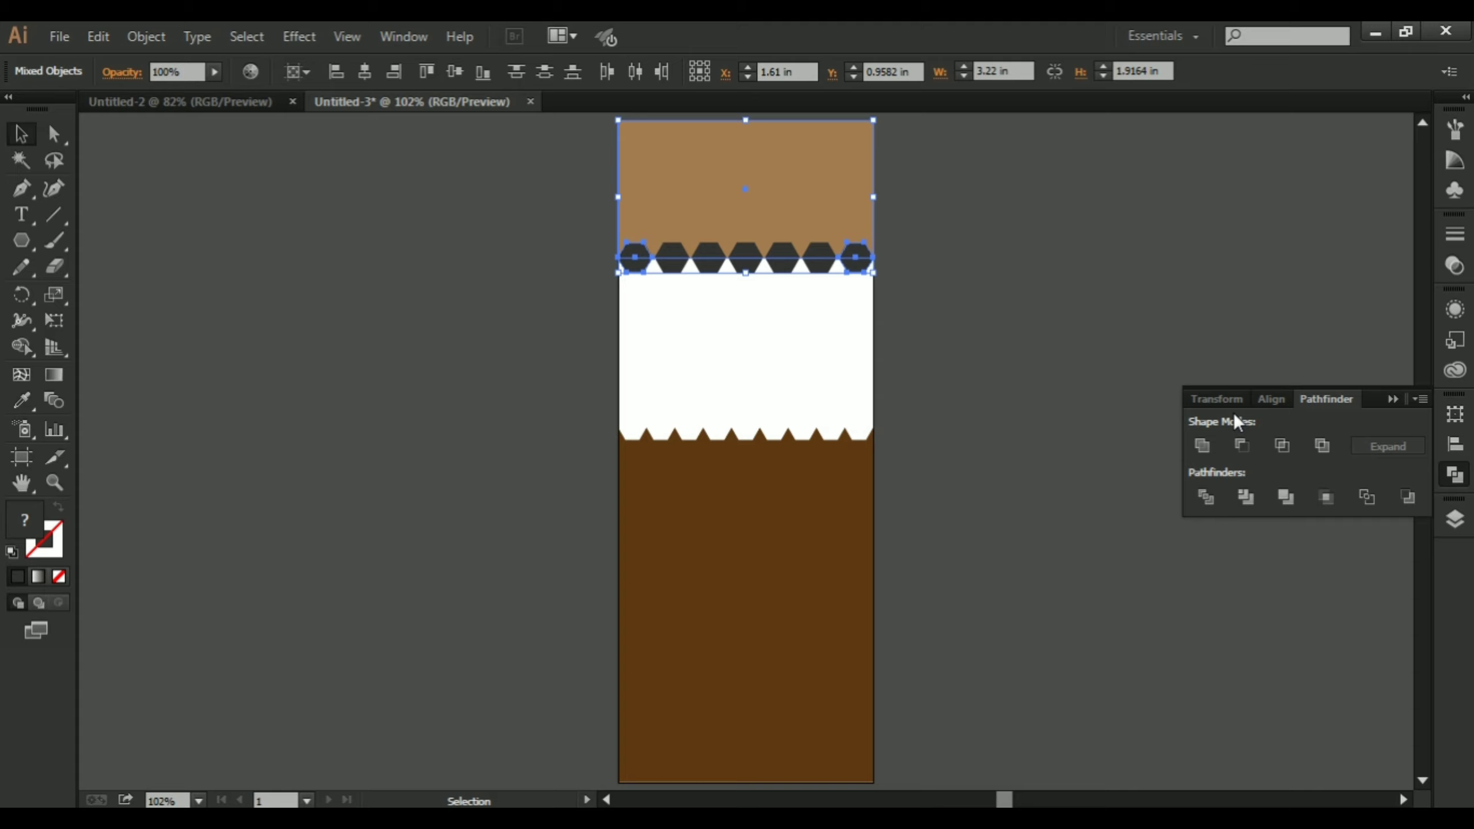
left_click(1241, 445)
left_click(1268, 300)
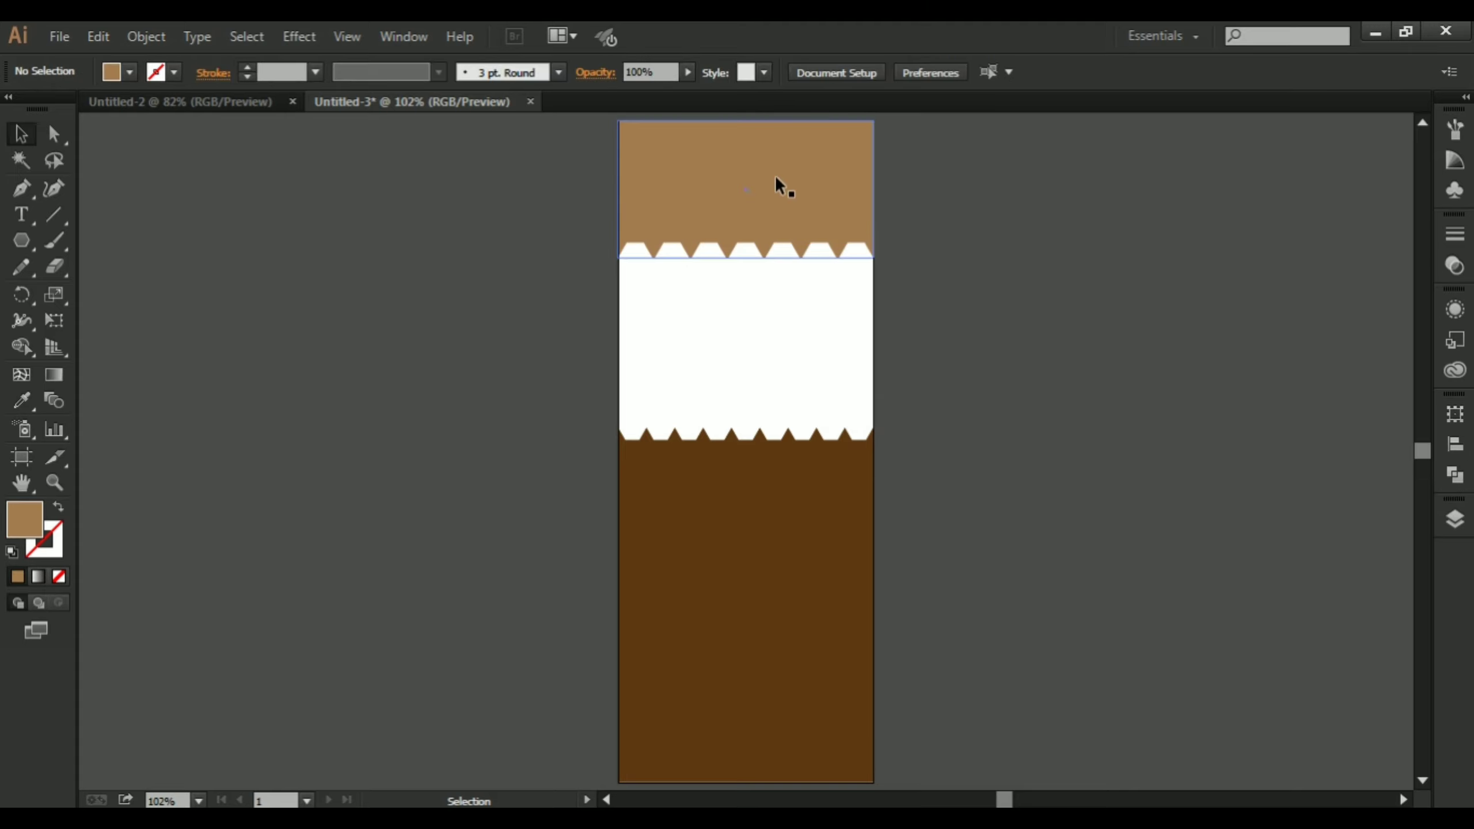
Step: Move the serrated light brown shape off the artboard and draw a full-width rectangle covering the dark brown shape's teeth
left_click_drag(775, 176, 392, 225)
key("m")
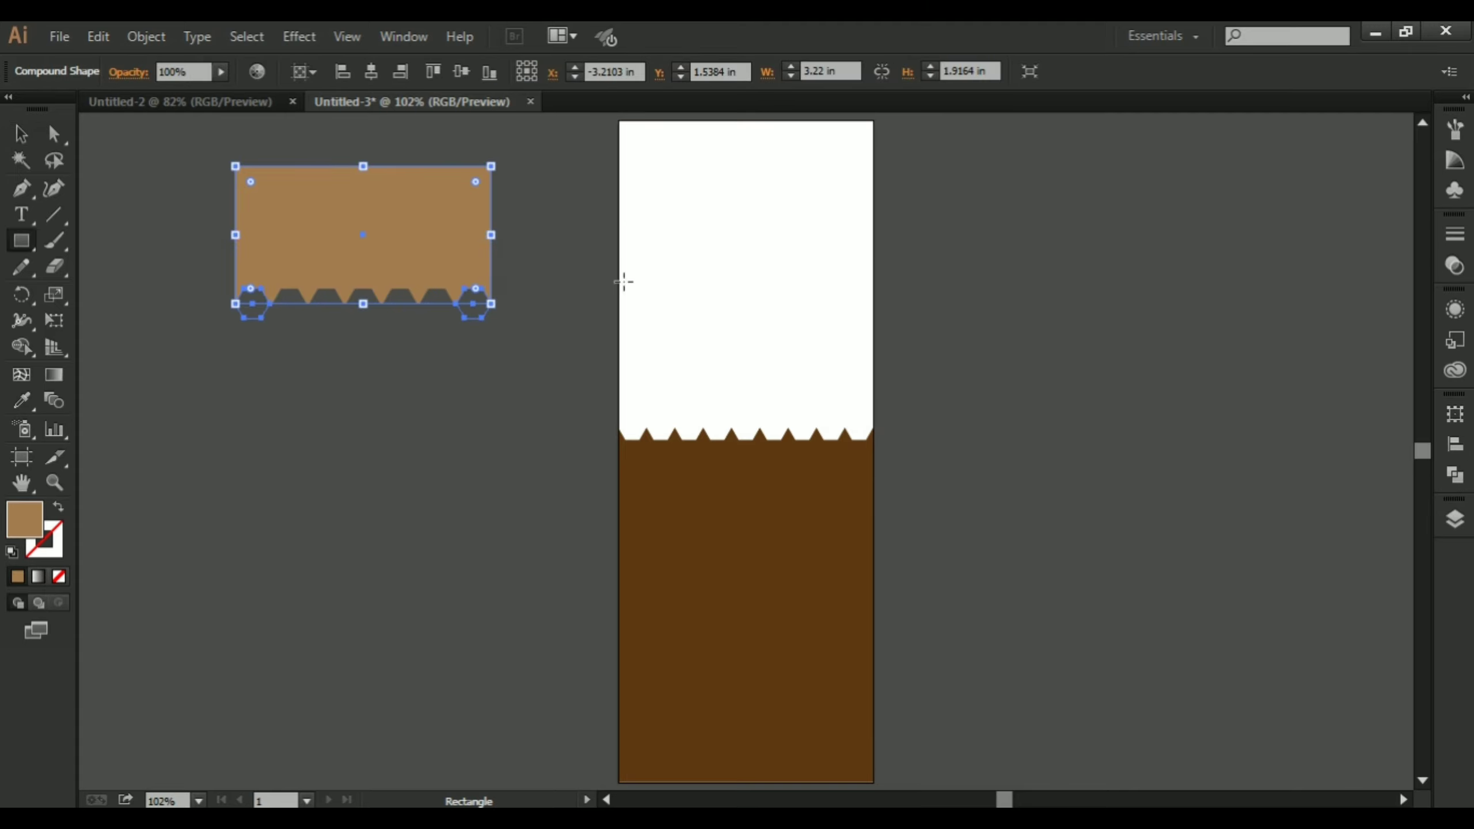
mouse_move(618, 364)
left_mouse_down()
mouse_move(797, 399)
mouse_move(873, 440)
left_mouse_up()
key("v")
Step: Bring the dark brown serrated shape to the front, over the new rectangle
right_click(801, 574)
mouse_move(905, 736)
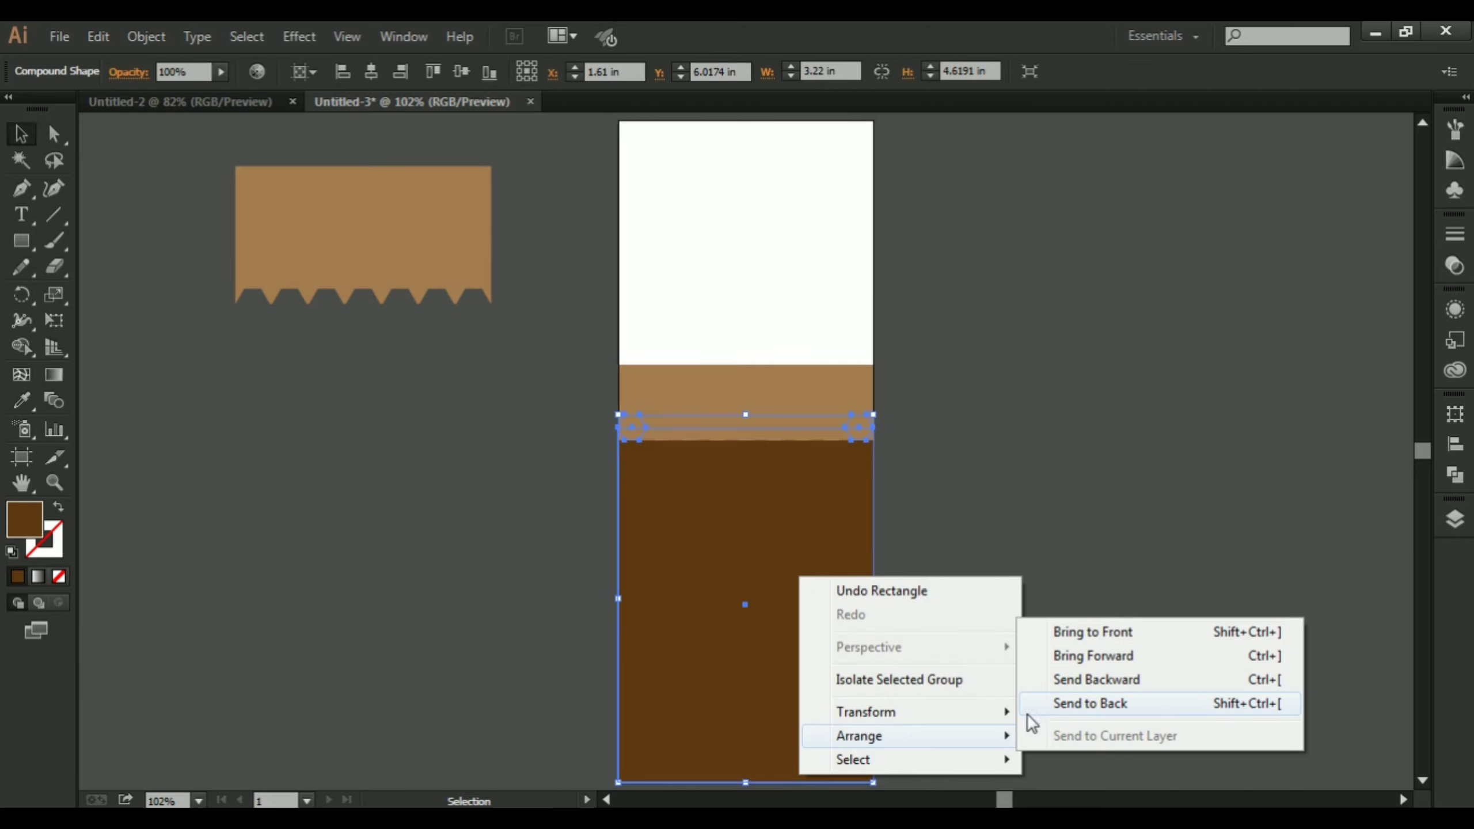
left_click(1078, 639)
left_click(1027, 383)
Step: Shorten the new rectangle slightly by lowering its upper edge and fill it with a greyish brown
left_click(781, 377)
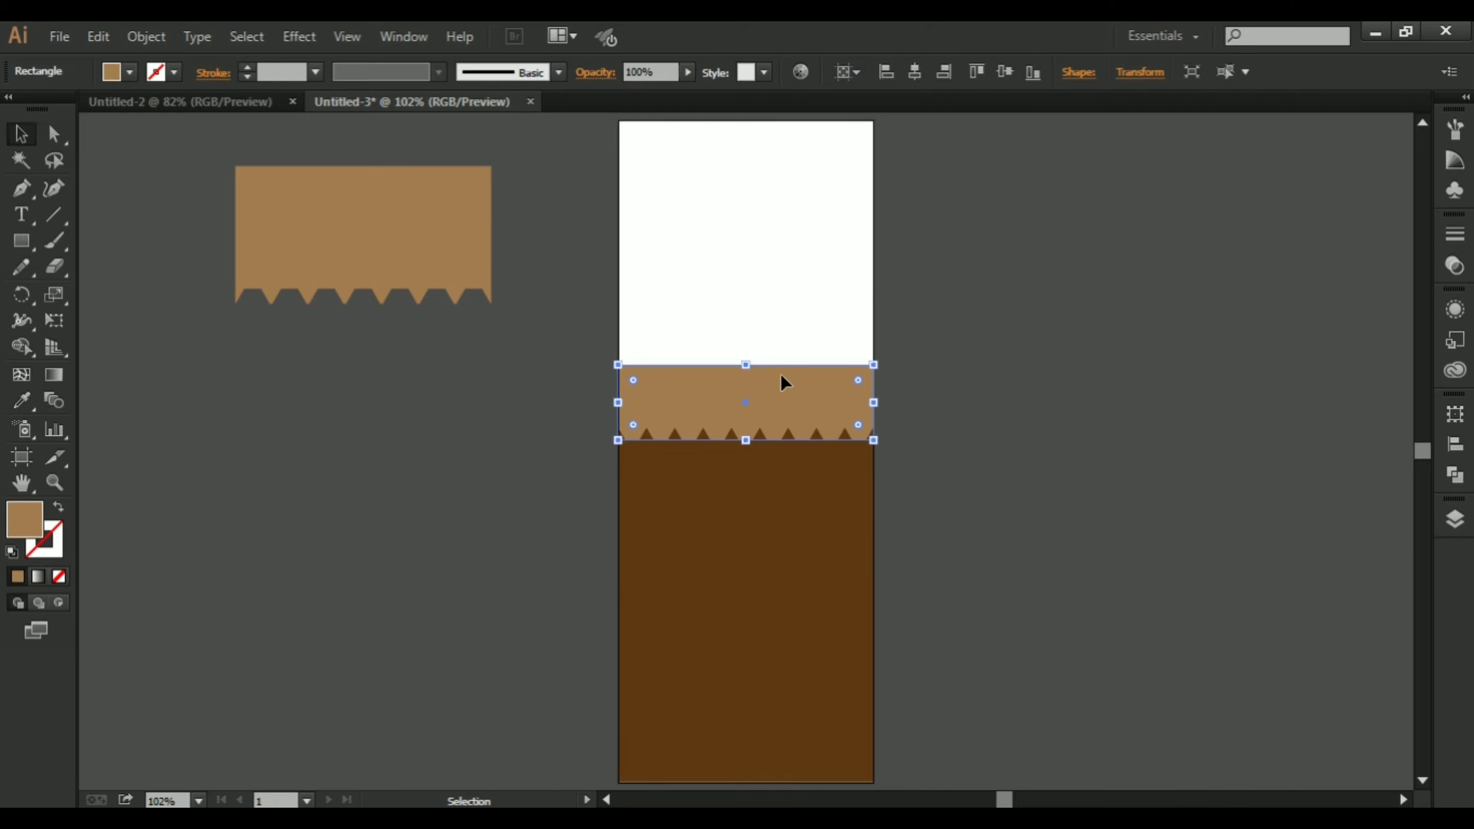
left_click_drag(746, 365, 745, 385)
left_click(129, 72)
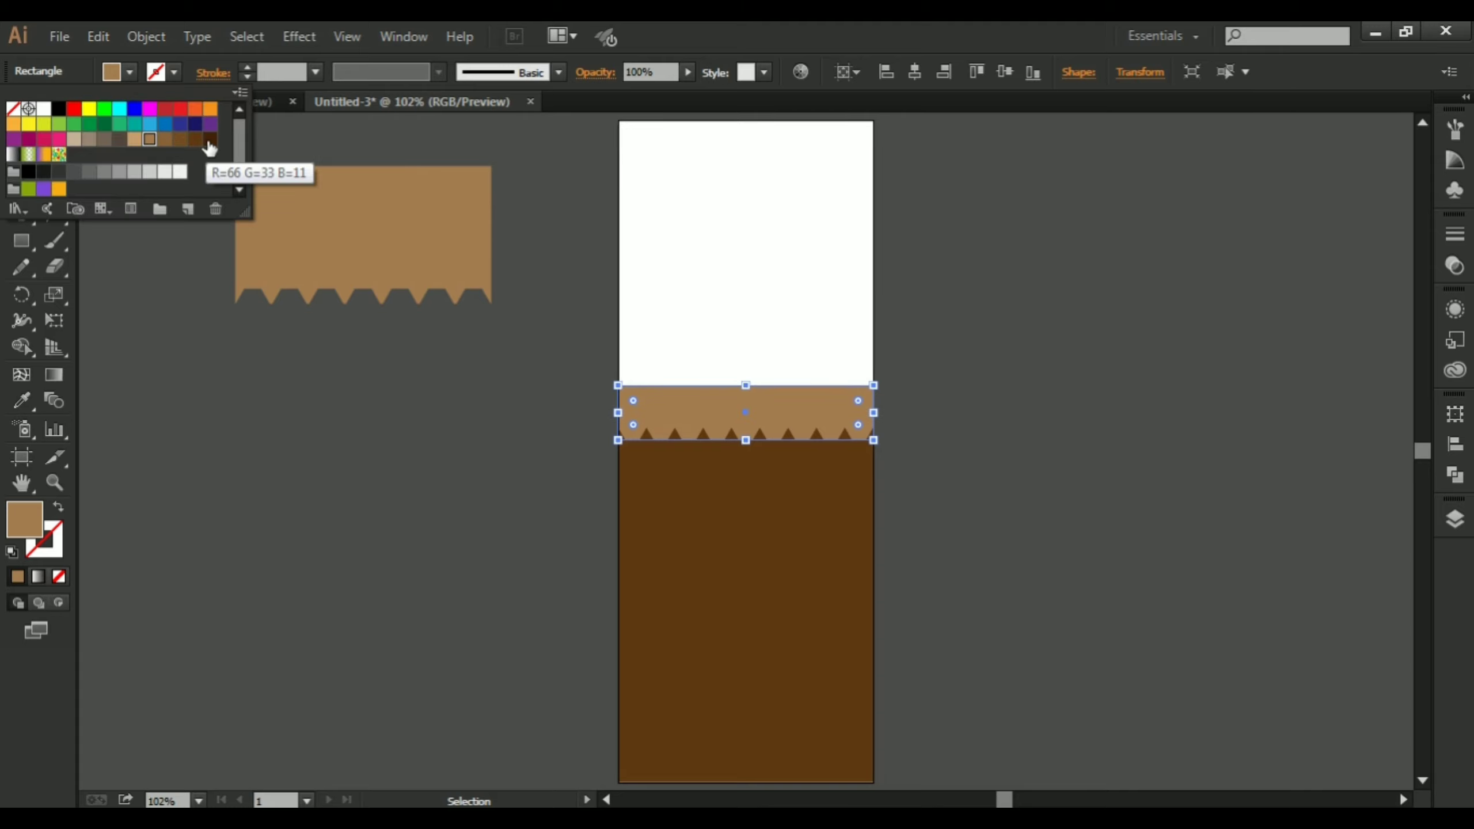
left_click(74, 138)
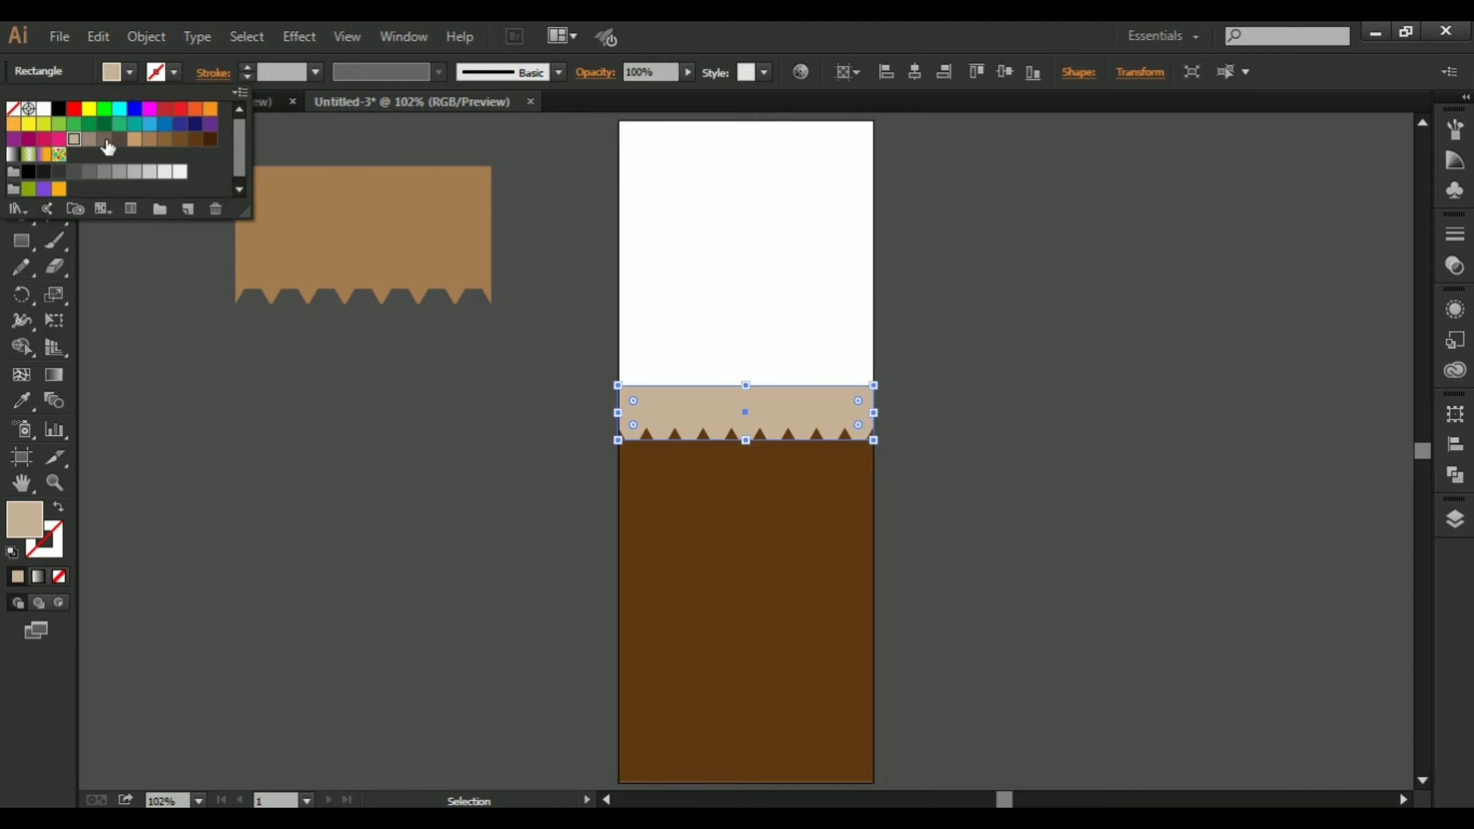
left_click(105, 139)
left_click(430, 515)
left_click(900, 553)
Step: Duplicate the greyish brown band directly above itself and fill the copy dark grey
left_click_drag(737, 406, 737, 347)
left_click(130, 72)
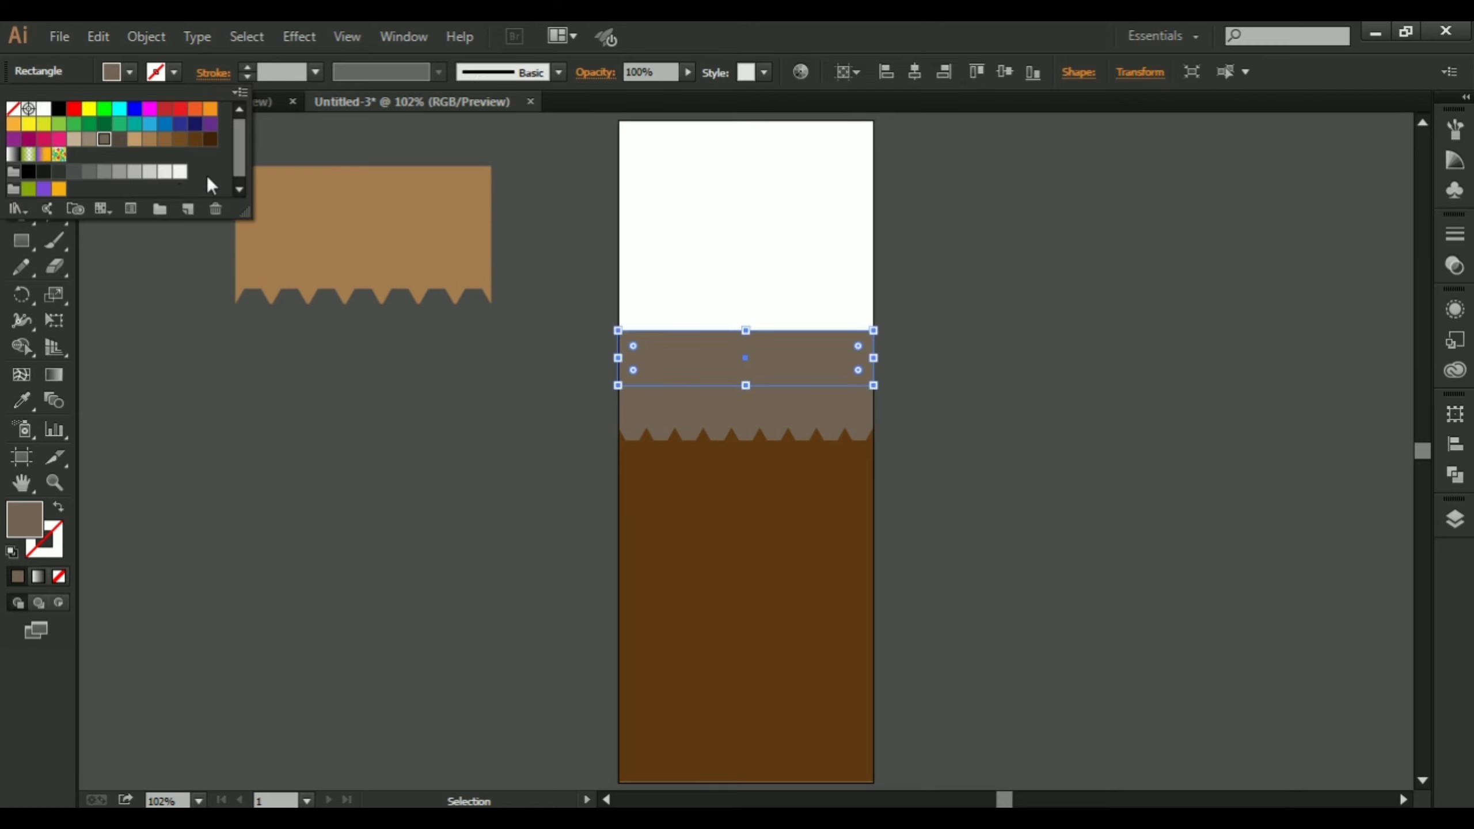
left_click(44, 171)
left_click(59, 172)
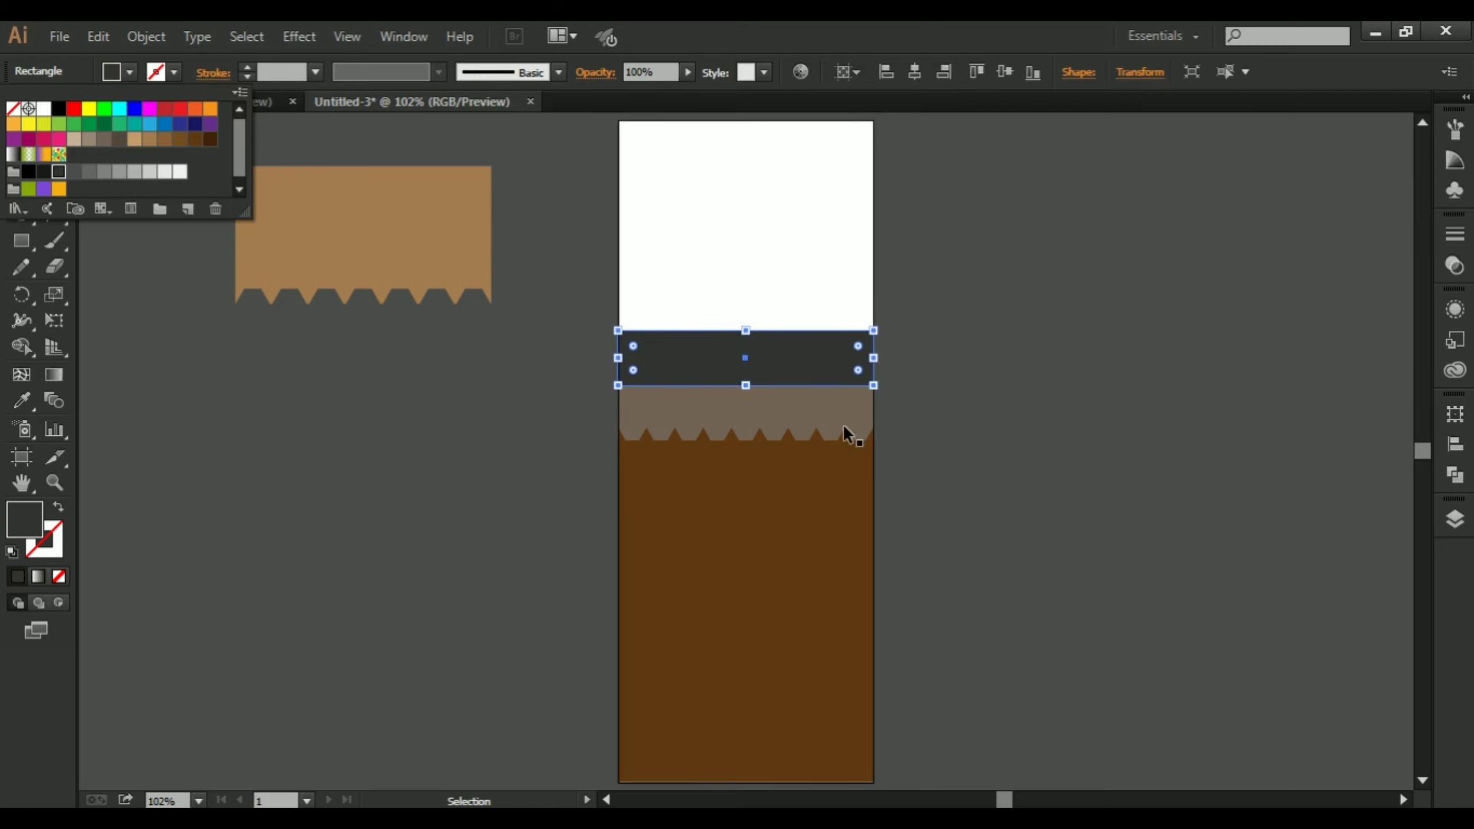
left_click(1008, 440)
Step: Move the serrated light brown shape back to the artboard's upper end and fill the gap below with a stretched copy of the dark grey band
left_click_drag(390, 197, 772, 152)
left_click(1038, 307)
left_click_drag(776, 358, 745, 242)
Step: Send the stretched dark grey band behind the light brown teeth
right_click(799, 276)
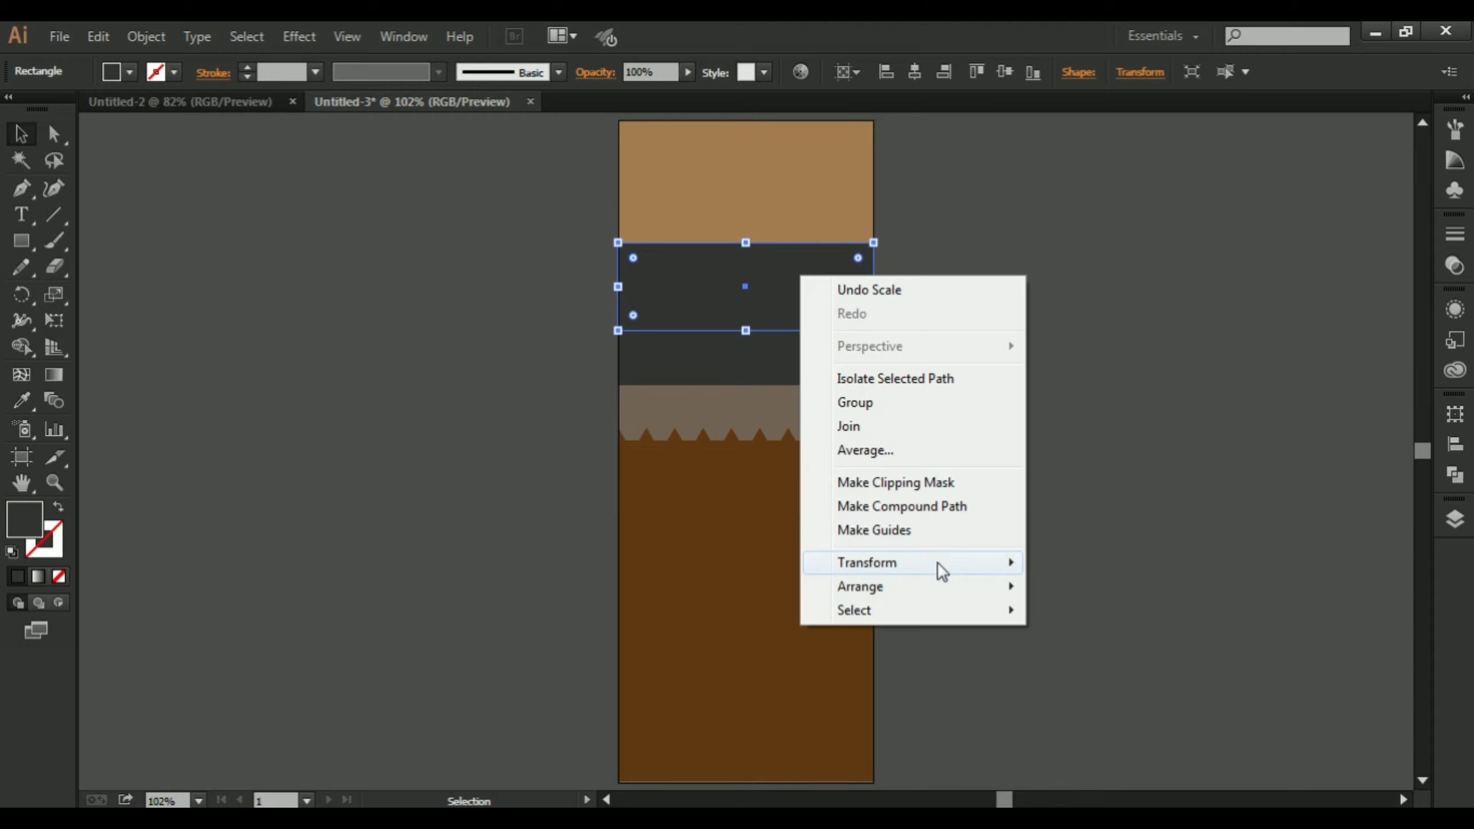
mouse_move(938, 586)
left_click(1090, 656)
left_click(899, 349)
Step: Fill the band below the light brown teeth with the same dark brown as the large lower shape
left_click(815, 289)
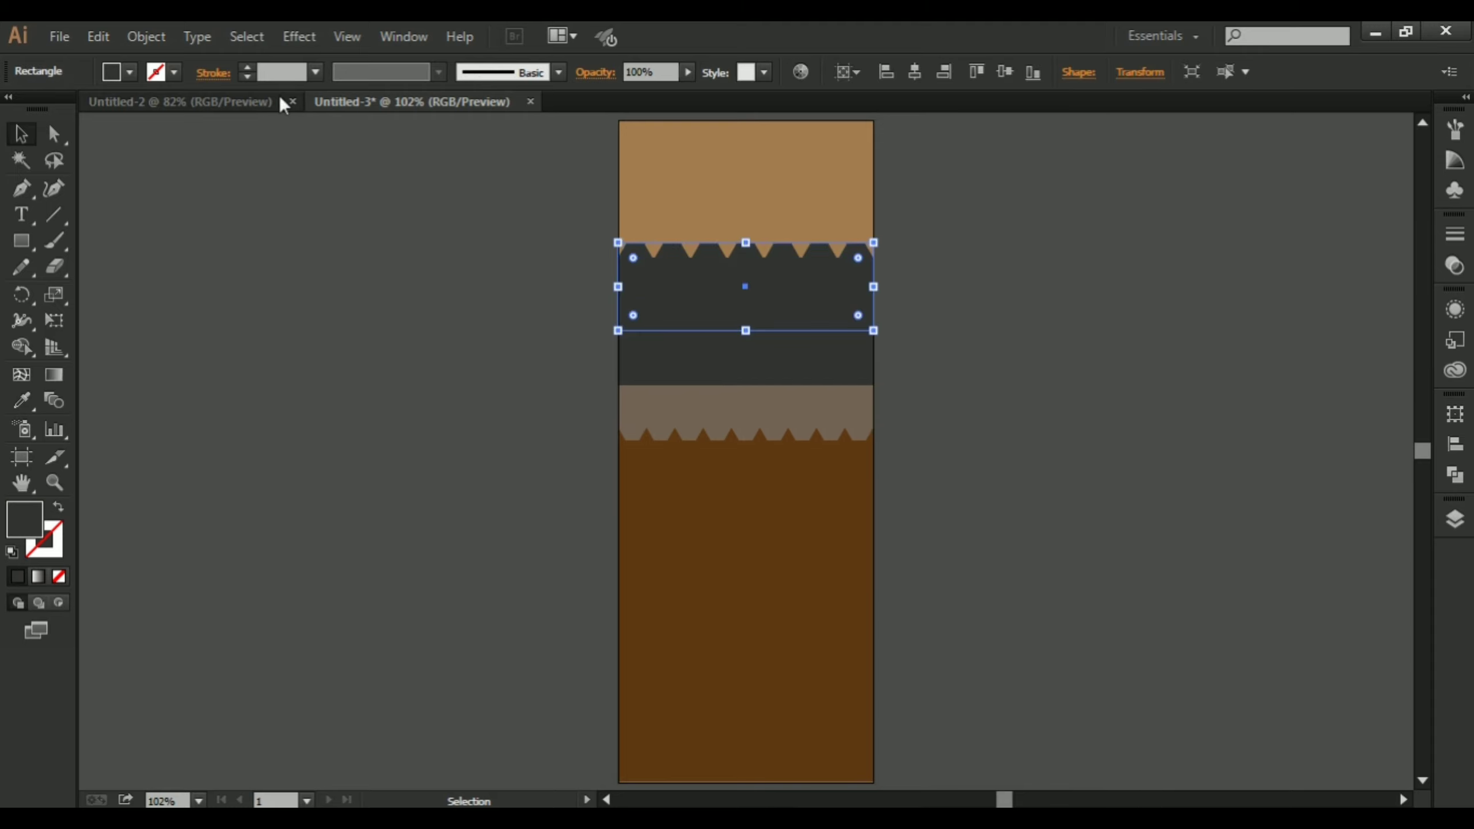
left_click(129, 72)
left_click(165, 138)
left_click(180, 139)
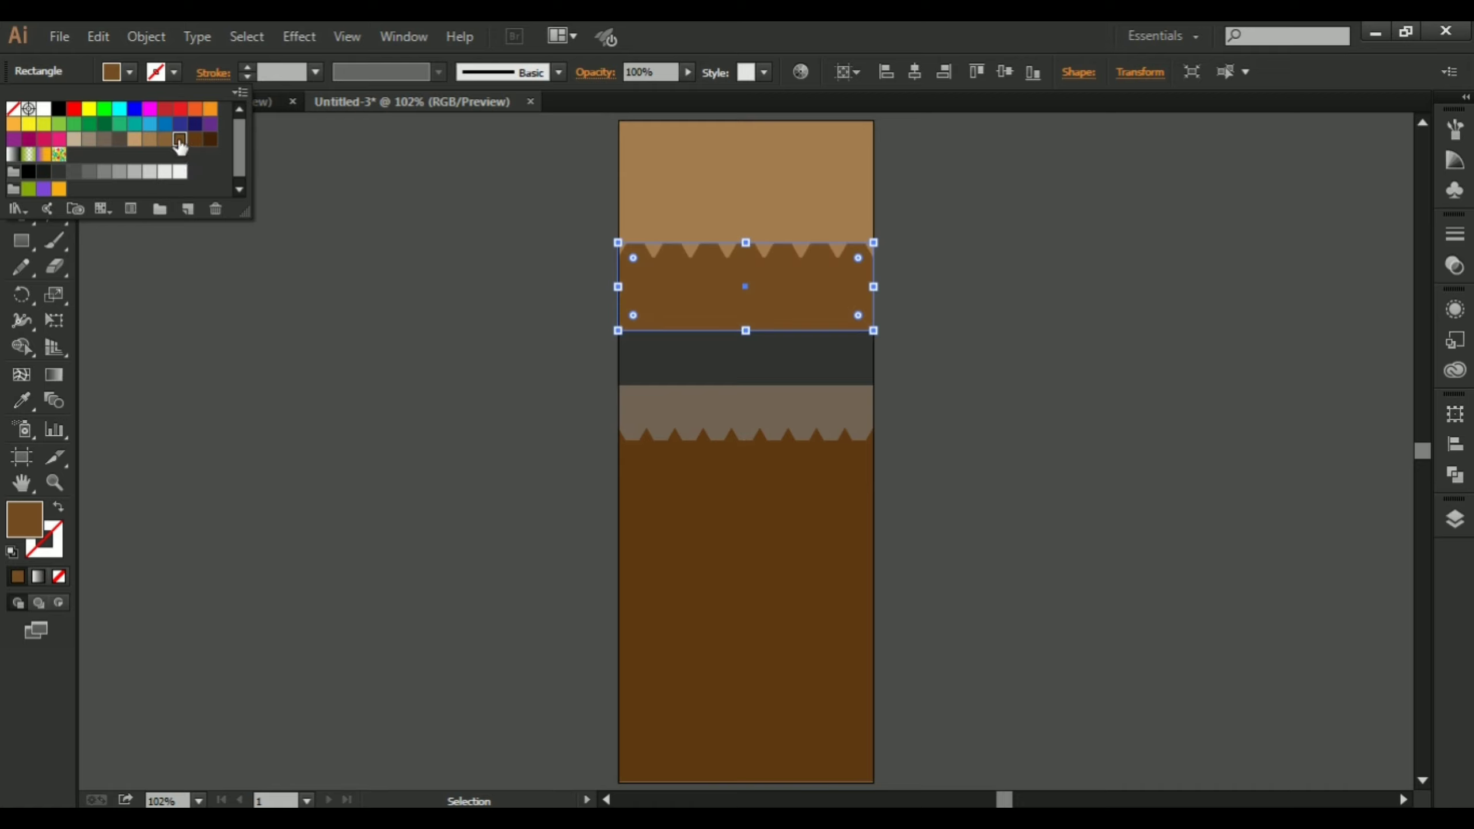
left_click(195, 139)
left_click(427, 306)
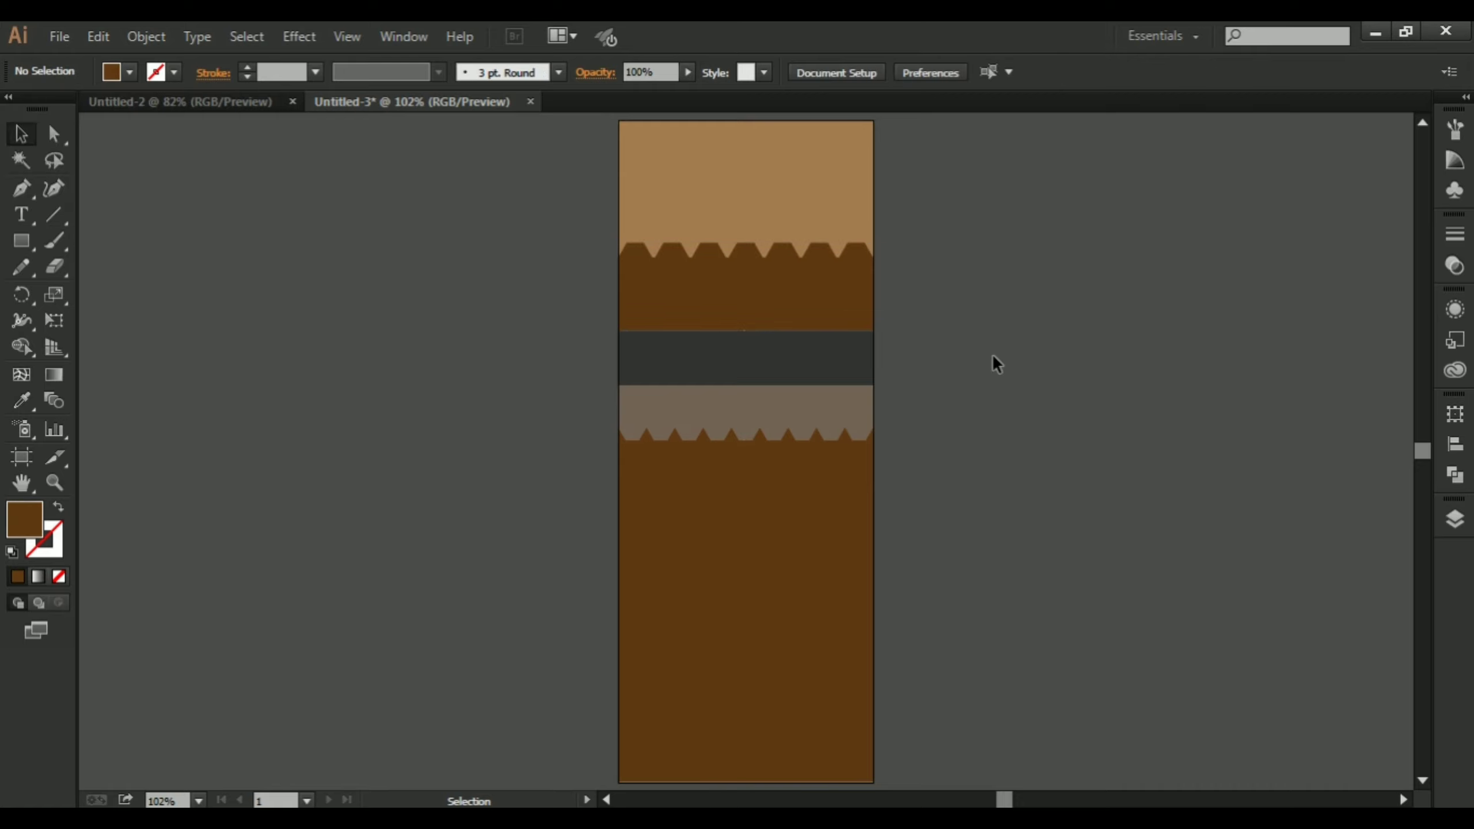
Step: Add the text CHOCO at 65 pt beside the artboard and set its font to Magneto Bold
key("t")
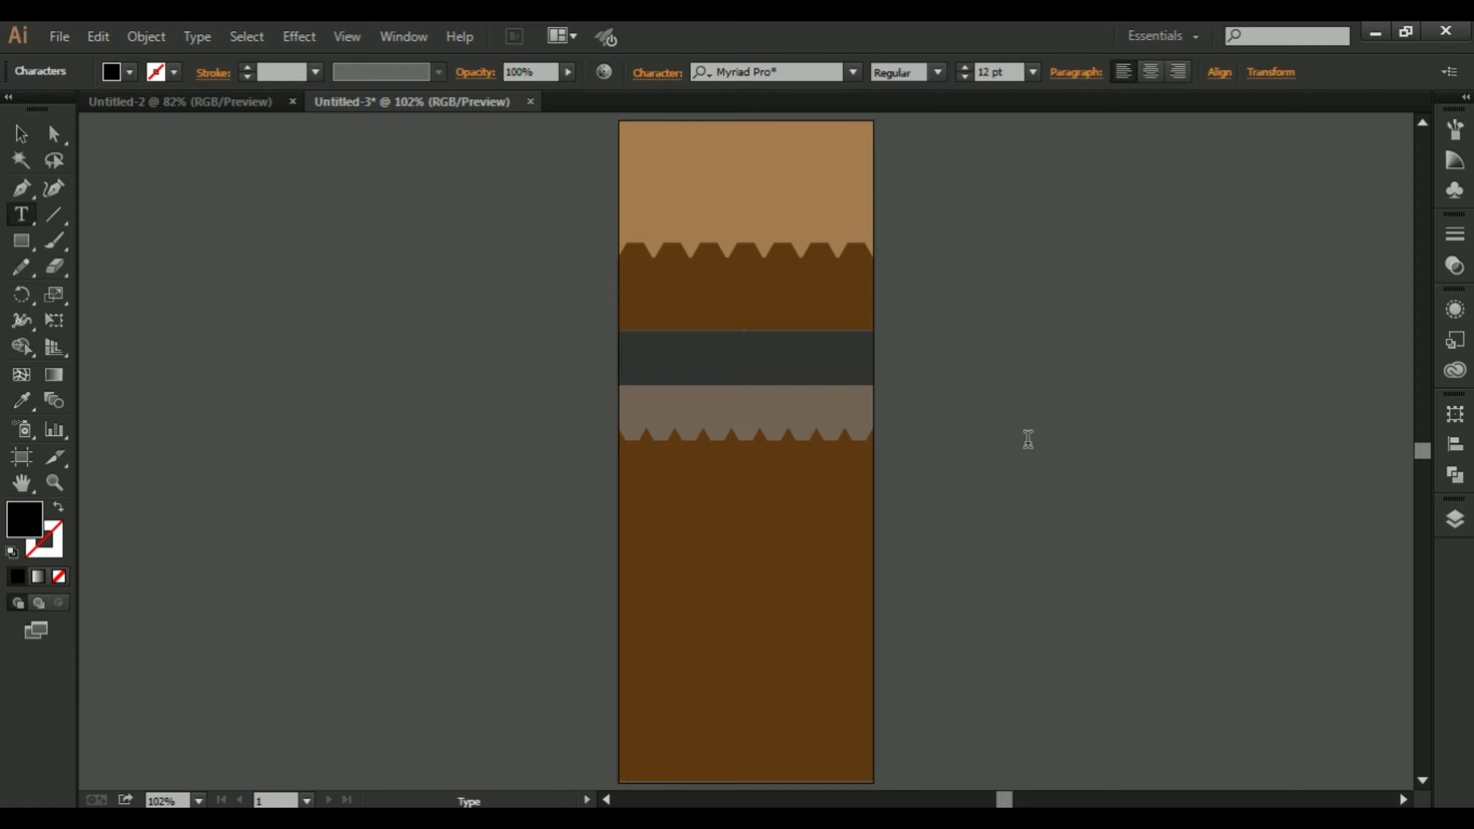
left_click(980, 404)
type("CHOCO")
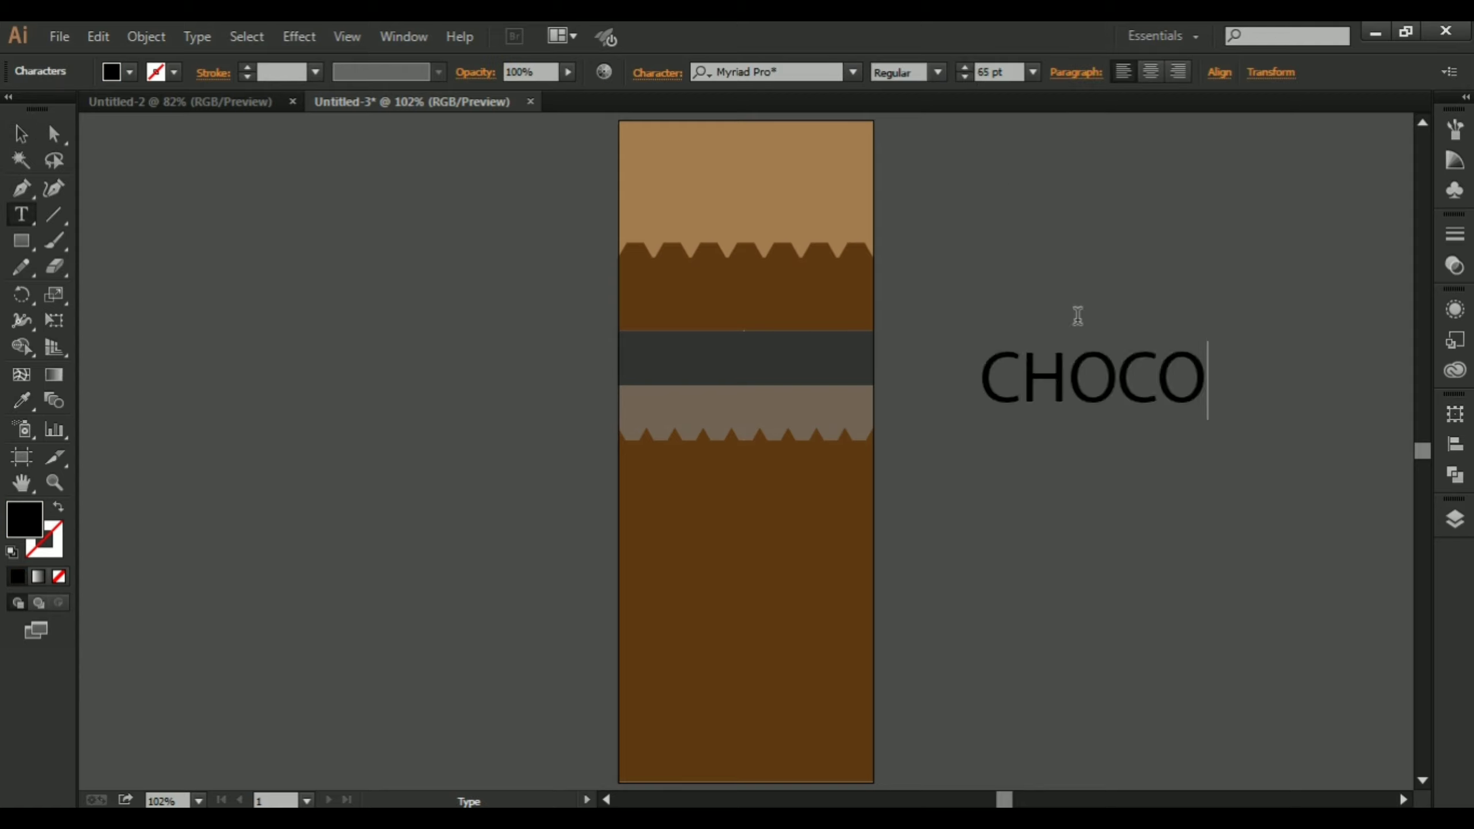
key("ctrl+a")
left_click(28, 136)
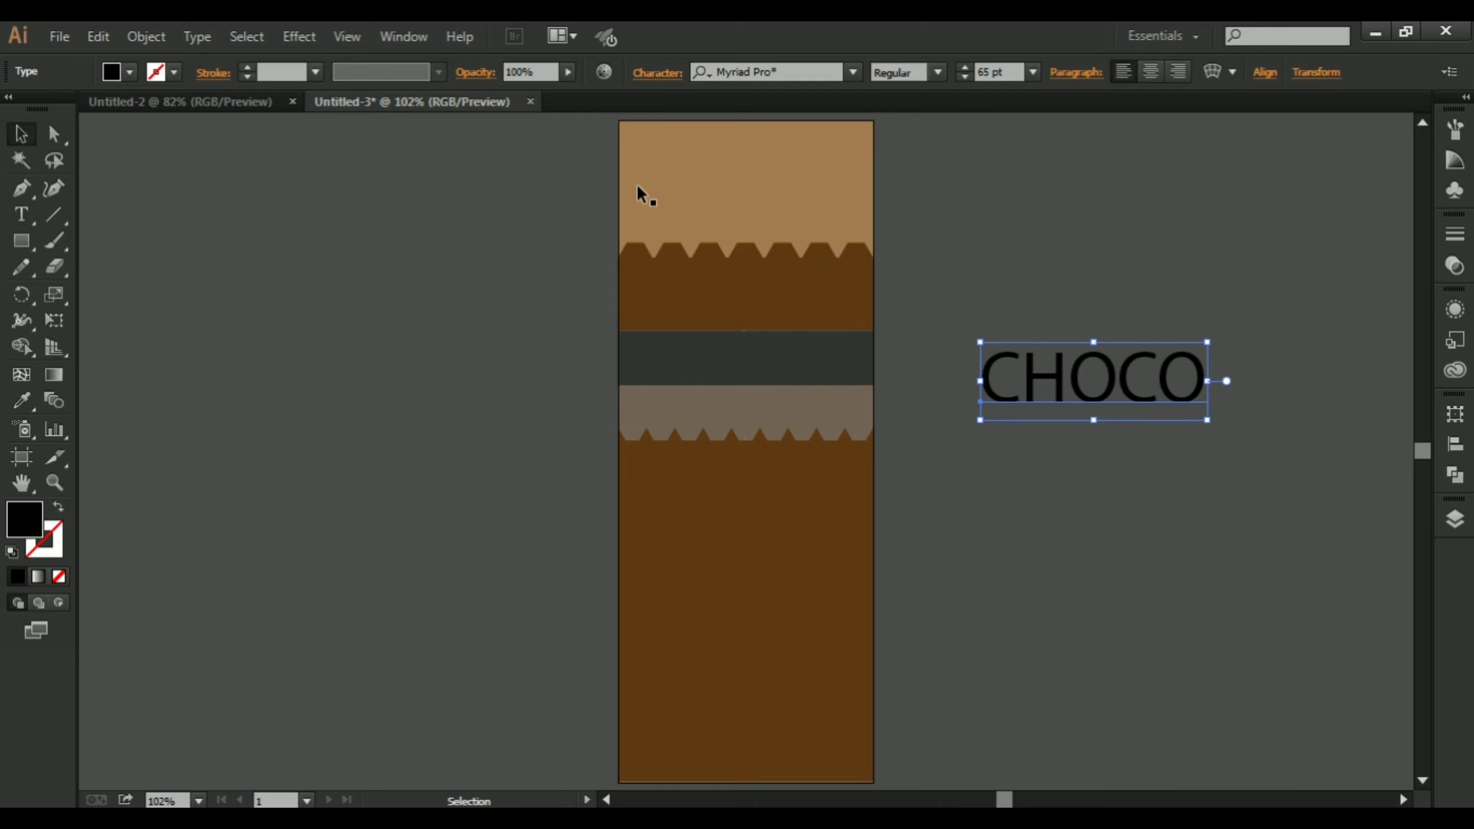
left_click(854, 72)
left_click(748, 201)
Step: Place CHOCO on the dark brown band and scale it down to about 42 pt to fit the artboard's width
left_click_drag(1133, 398, 750, 310)
left_click_drag(924, 336, 892, 314)
left_click(893, 323)
Step: Copy the CHOCO text onto the dark grey band and change the copy's wording to MALT
left_click_drag(744, 274, 767, 354)
left_click(979, 363)
key("t")
double_click(832, 362)
key("BackSpace")
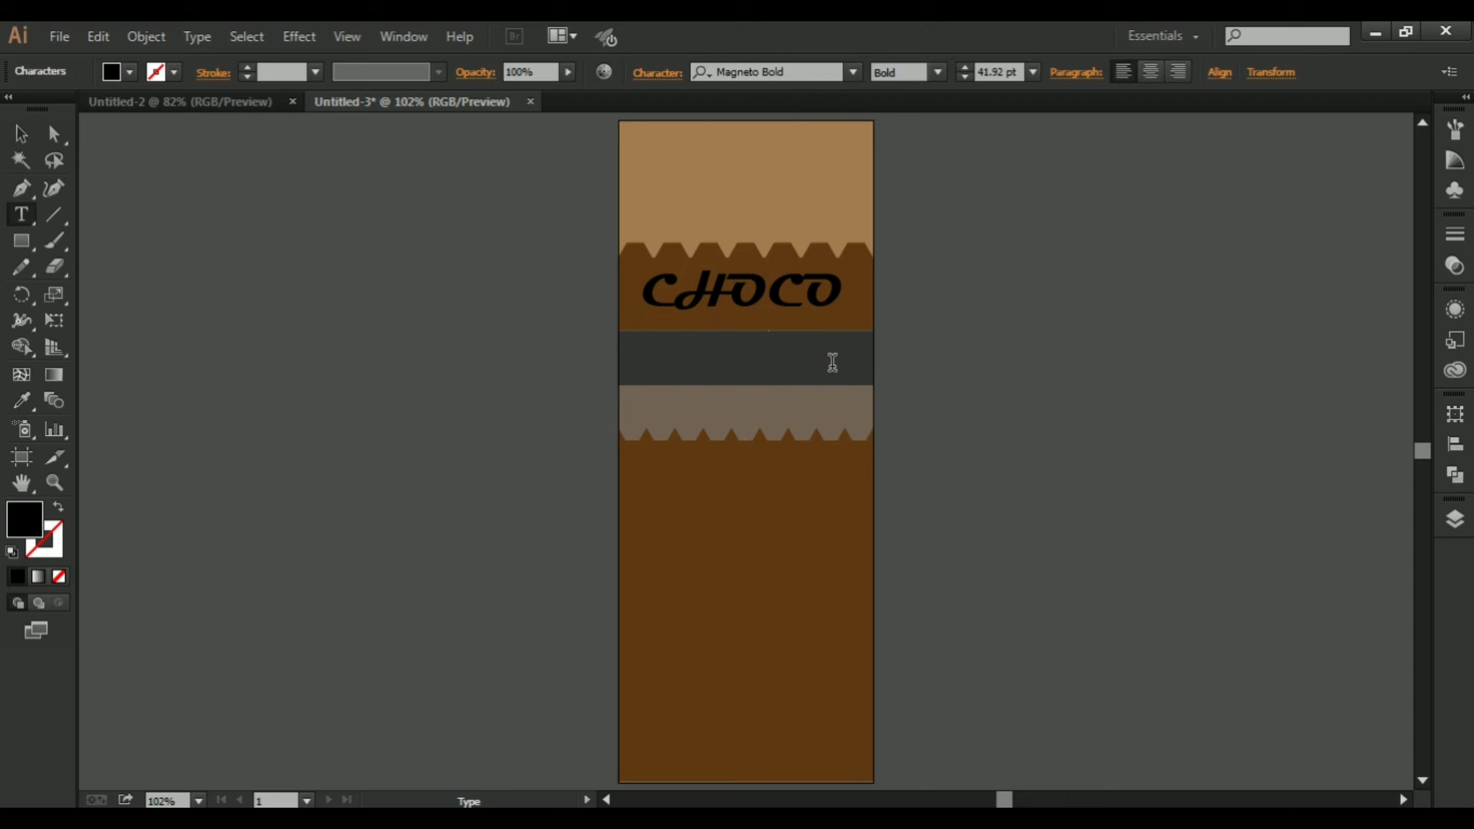
type("MA")
type("TK")
key("BackSpace")
key("BackSpace")
key("BackSpace")
key("BackSpace")
type("MALT")
key("ctrl+a")
key("Escape")
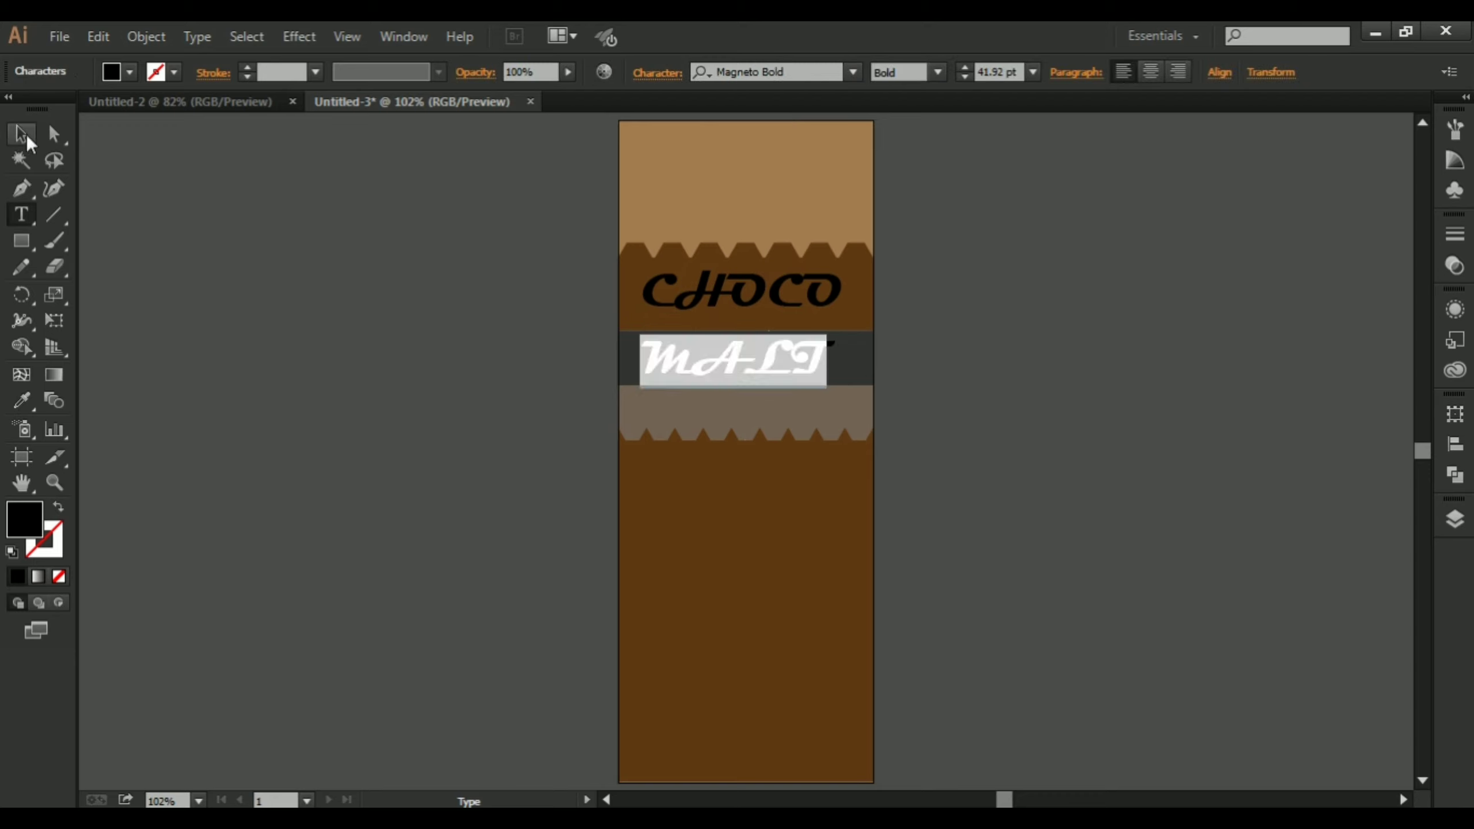
Step: Set MALT's font to Berlin Sans FB Demi Bold and stretch the word to about 2.5 in wide, matching CHOCO
left_click(853, 72)
left_click(1004, 294)
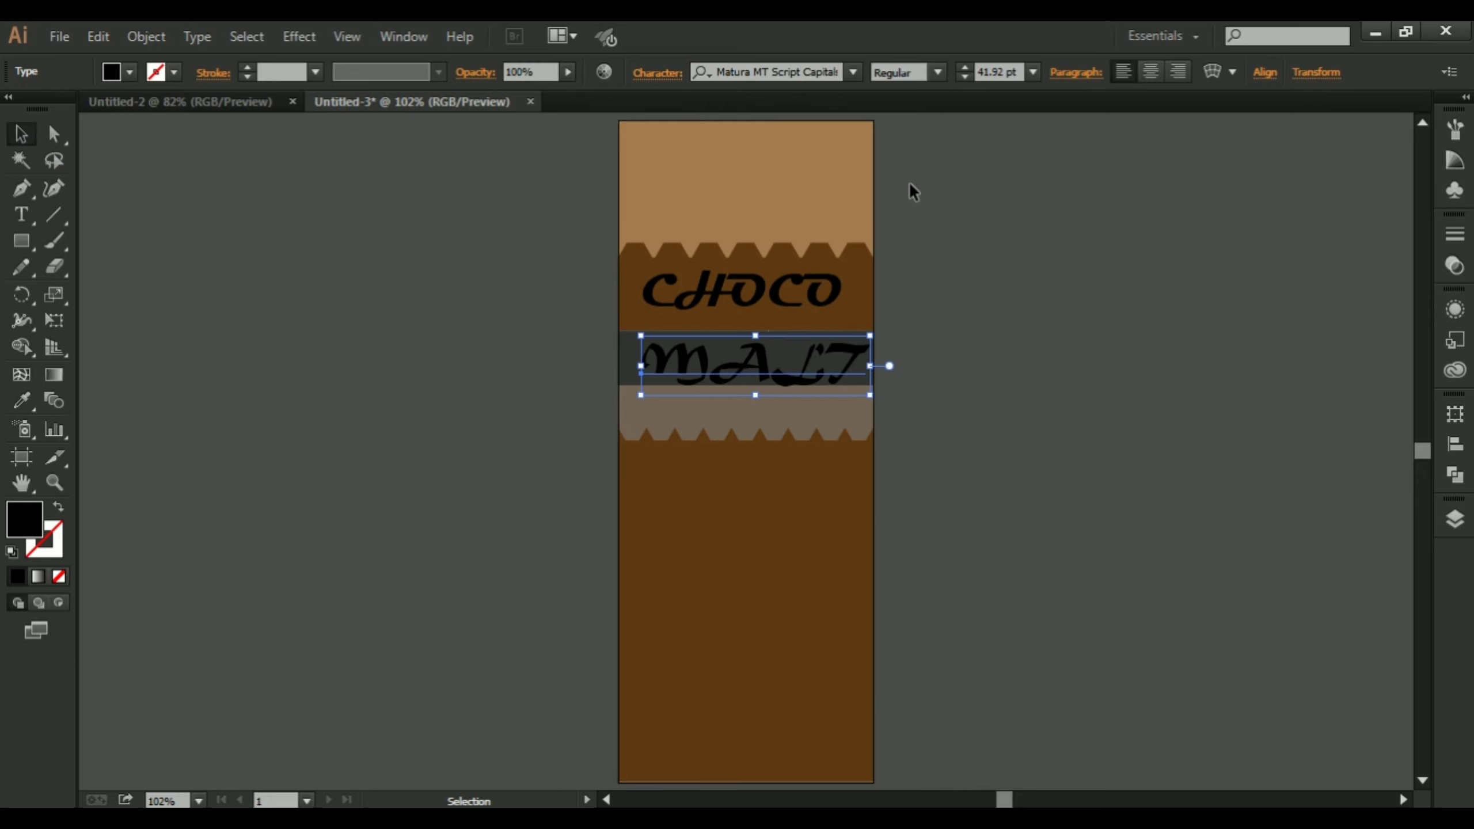
left_click(853, 72)
left_click_drag(1076, 388, 1075, 137)
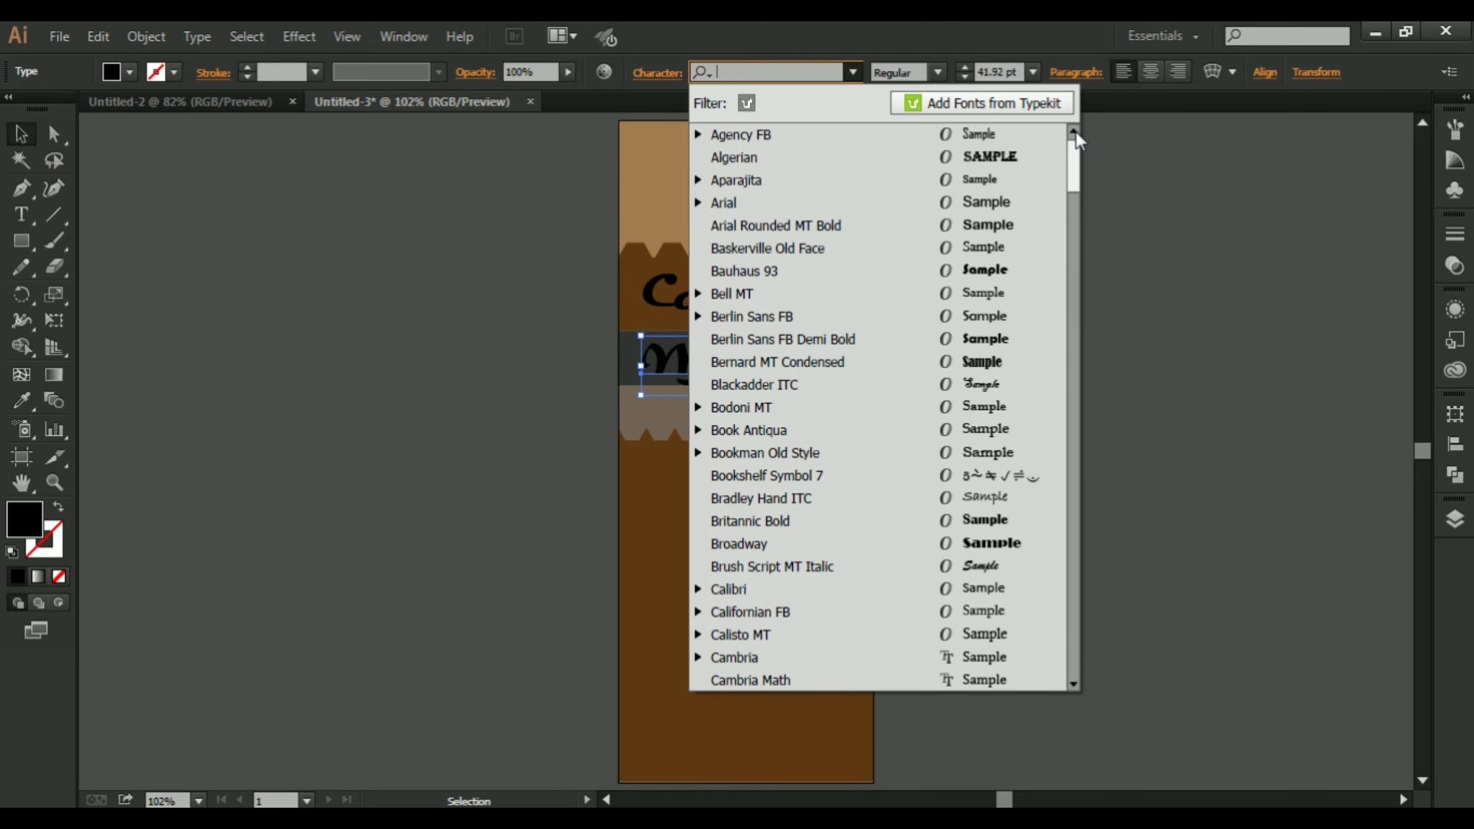
left_click(1016, 339)
left_click_drag(757, 359, 840, 358)
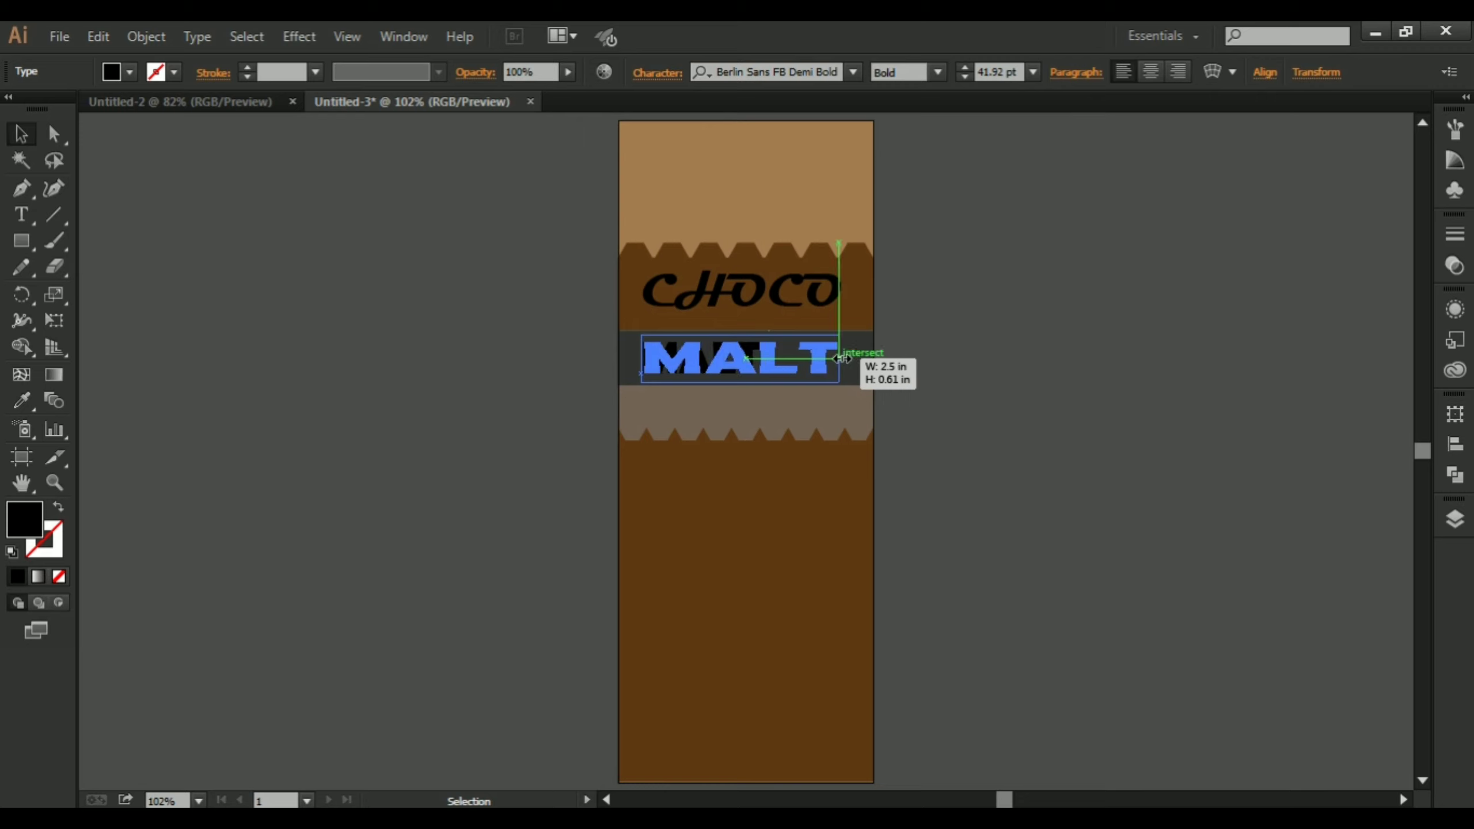
left_click(965, 407)
Step: Fill the MALT text with white
left_click(748, 360)
left_click(130, 72)
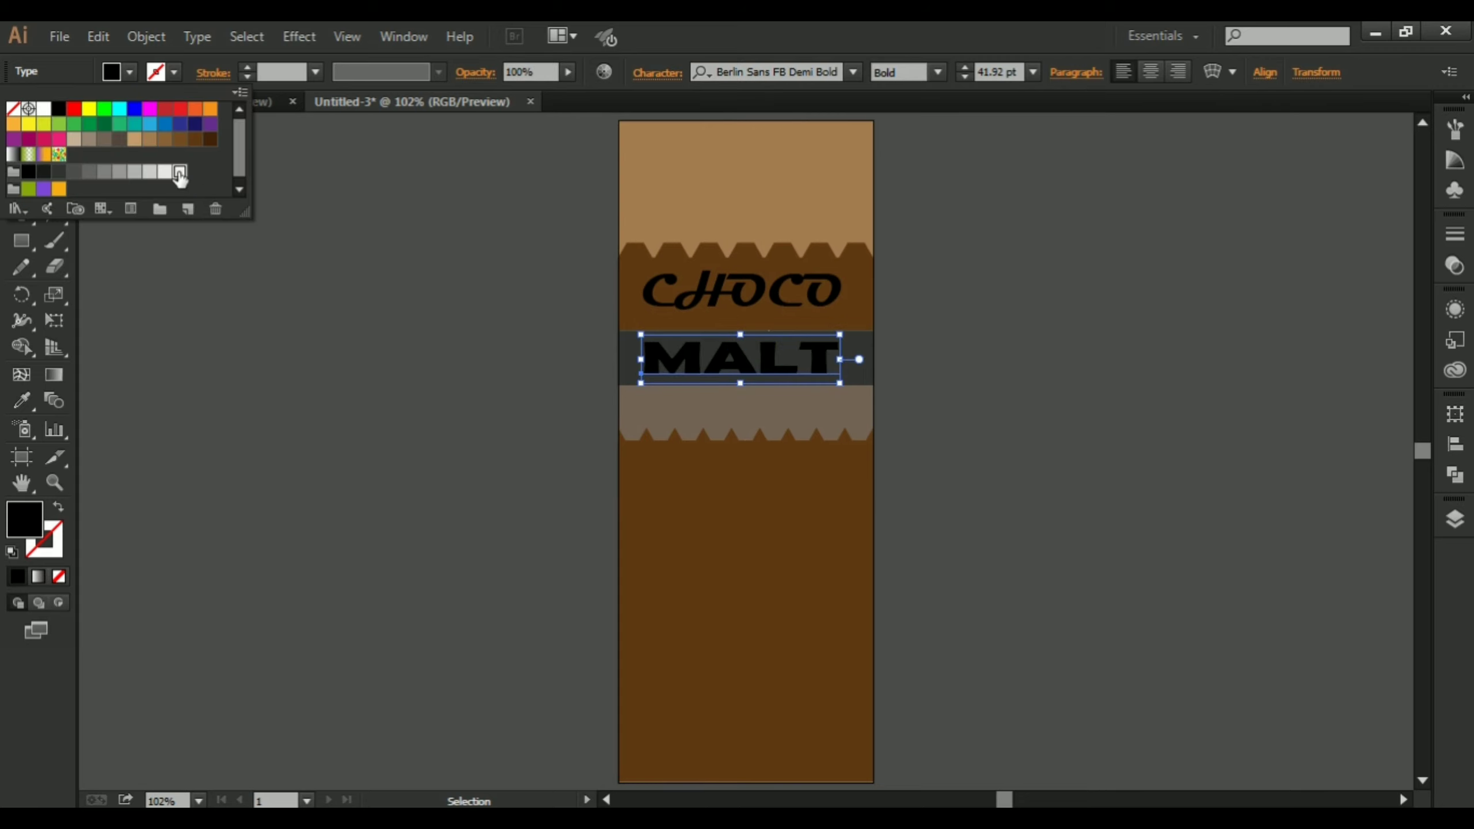
left_click(42, 111)
left_click(927, 377)
Step: Apply a drop shadow to MALT with Multiply mode, 75% opacity, 0.1 in offsets and 0.07 in blur
left_click(749, 360)
left_click(299, 36)
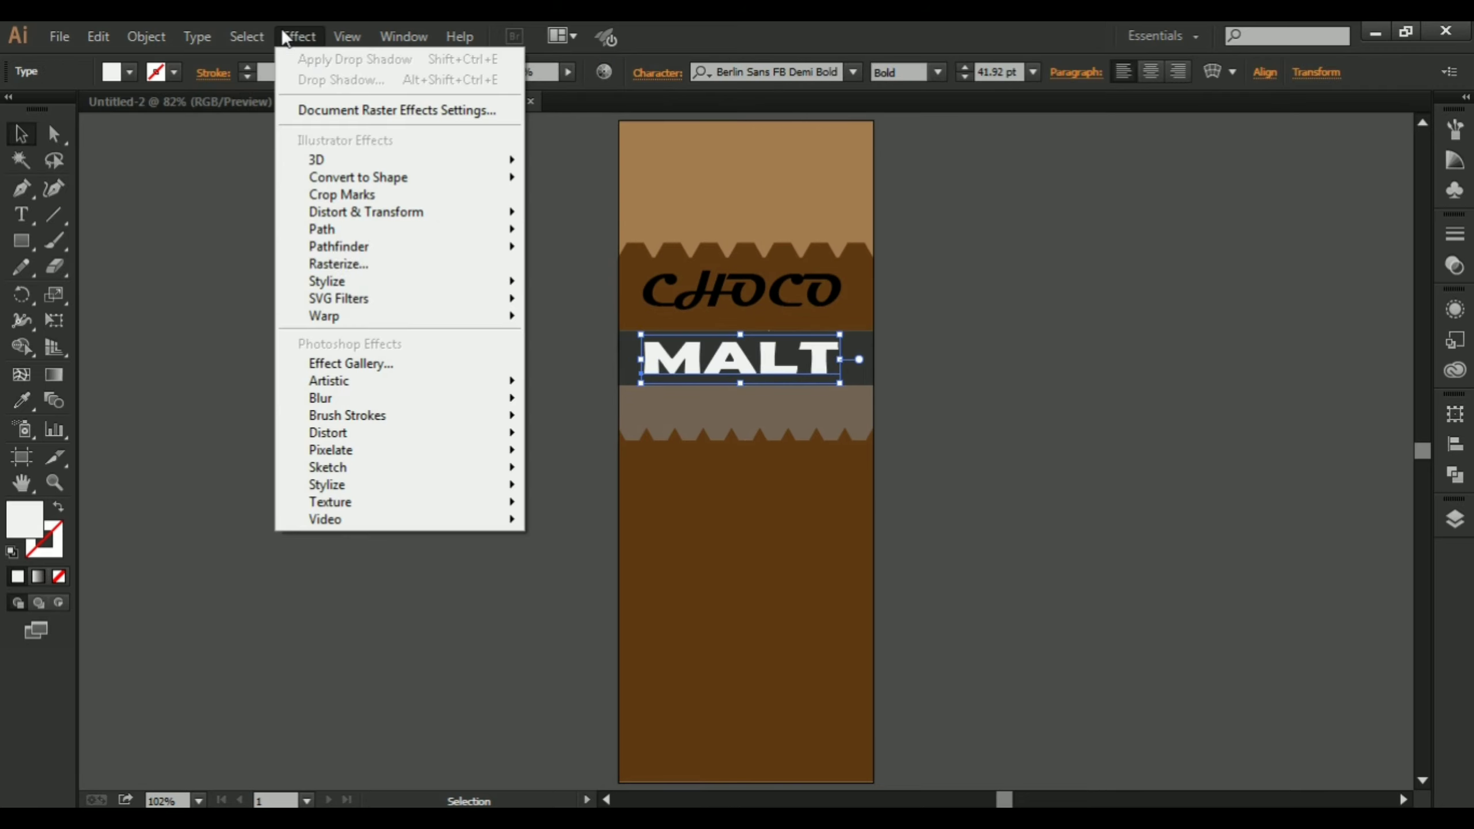
mouse_move(436, 283)
left_click(580, 283)
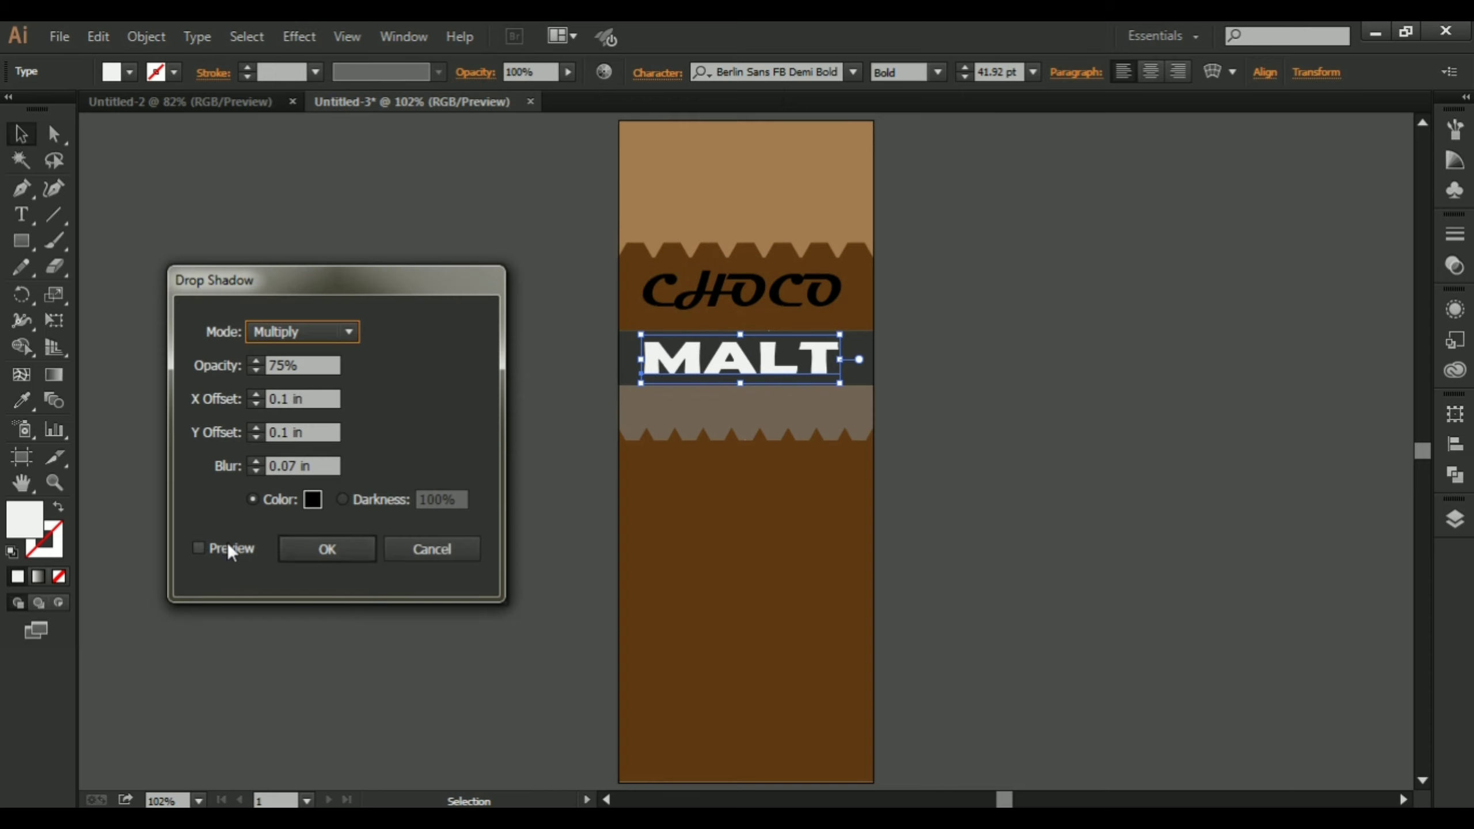
left_click(327, 549)
left_click(949, 457)
Step: Apply a drop shadow to CHOCO with Multiply mode, 75% opacity, 0.1 in offsets and 0.07 in blur
left_click(803, 302)
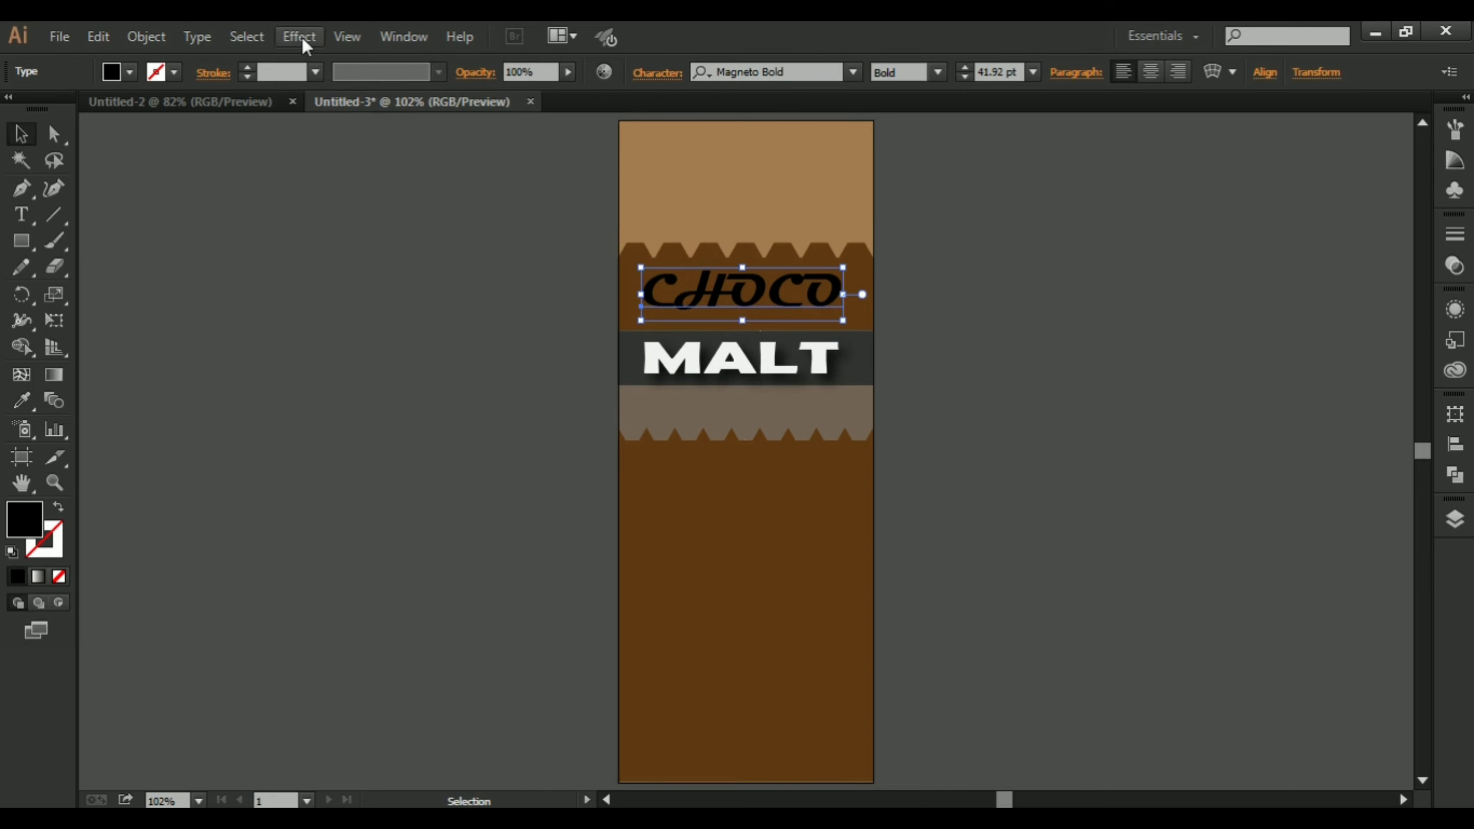
left_click(298, 36)
mouse_move(435, 284)
left_click(581, 283)
left_click(198, 549)
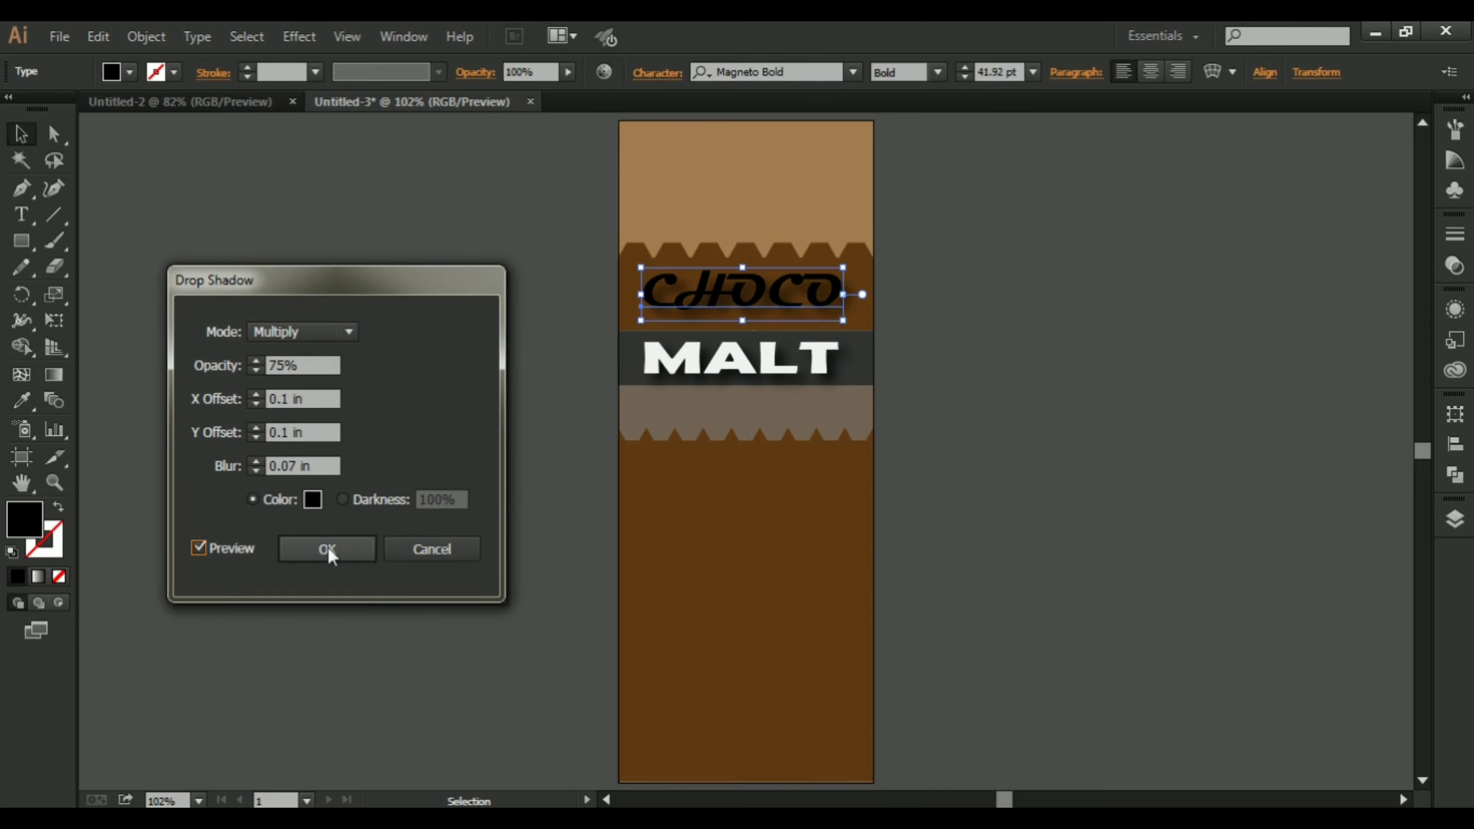
left_click(326, 549)
left_click(964, 526)
Step: Add the text "5 gm", shrink it to about 27 pt and place it near the label's lower end
key("t")
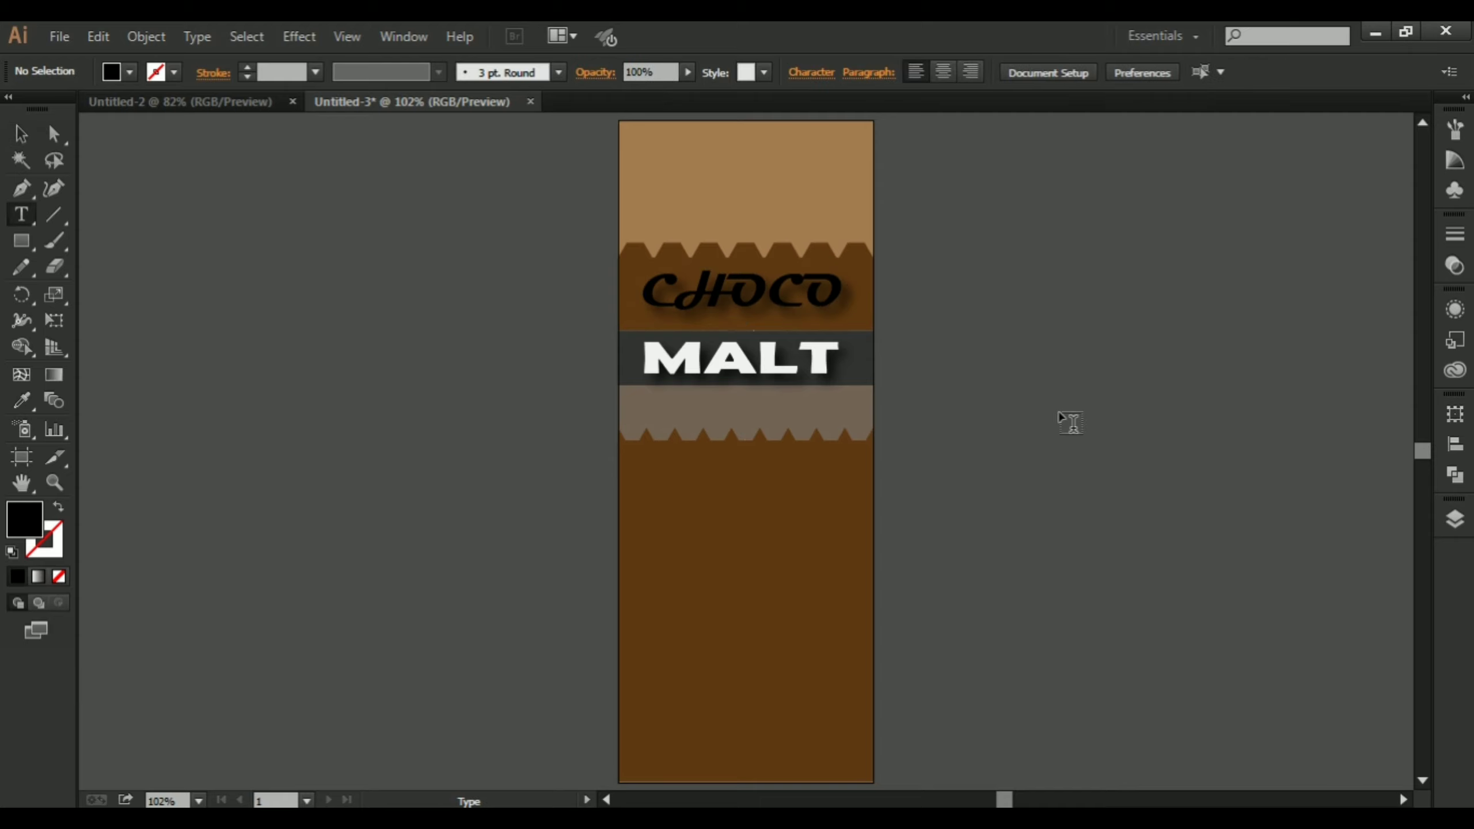
left_click(1059, 404)
type("5 gm")
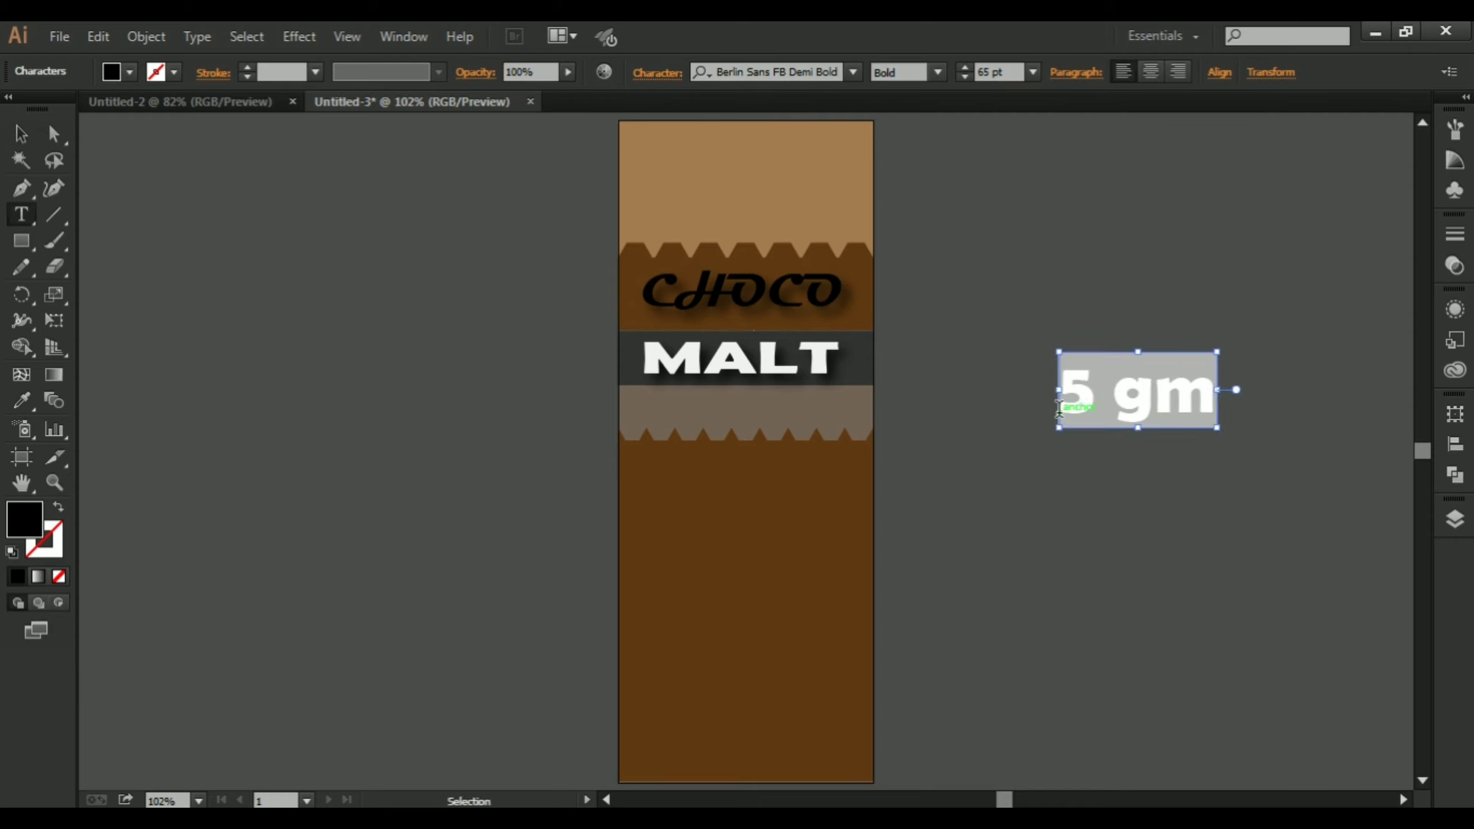
key("Escape")
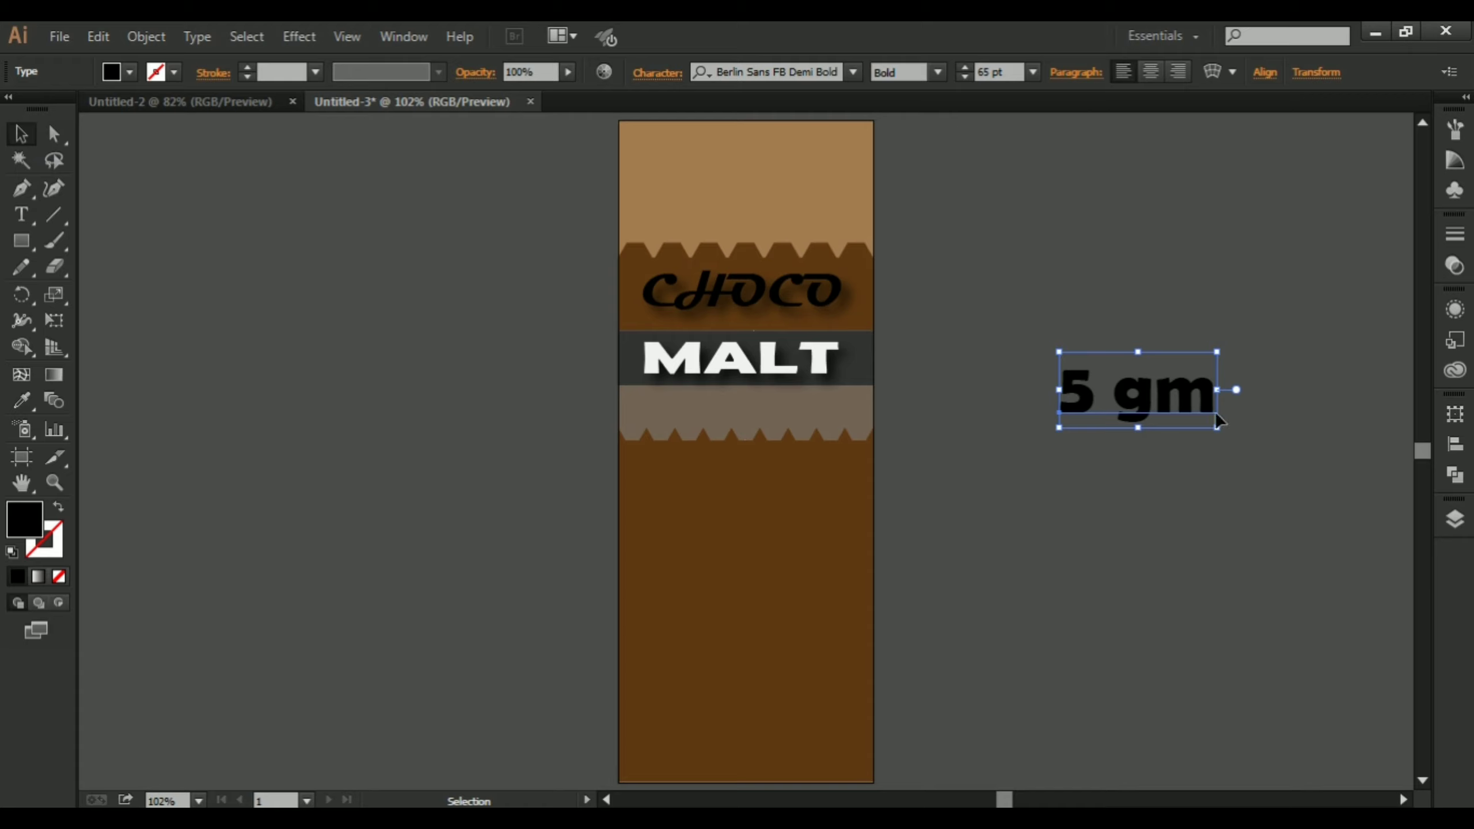
left_click_drag(1218, 419, 753, 671)
left_click(765, 657)
Step: Copy MALT's text style onto 5 gm with the Eyedropper, then shrink 5 gm to about 20 pt
key("i")
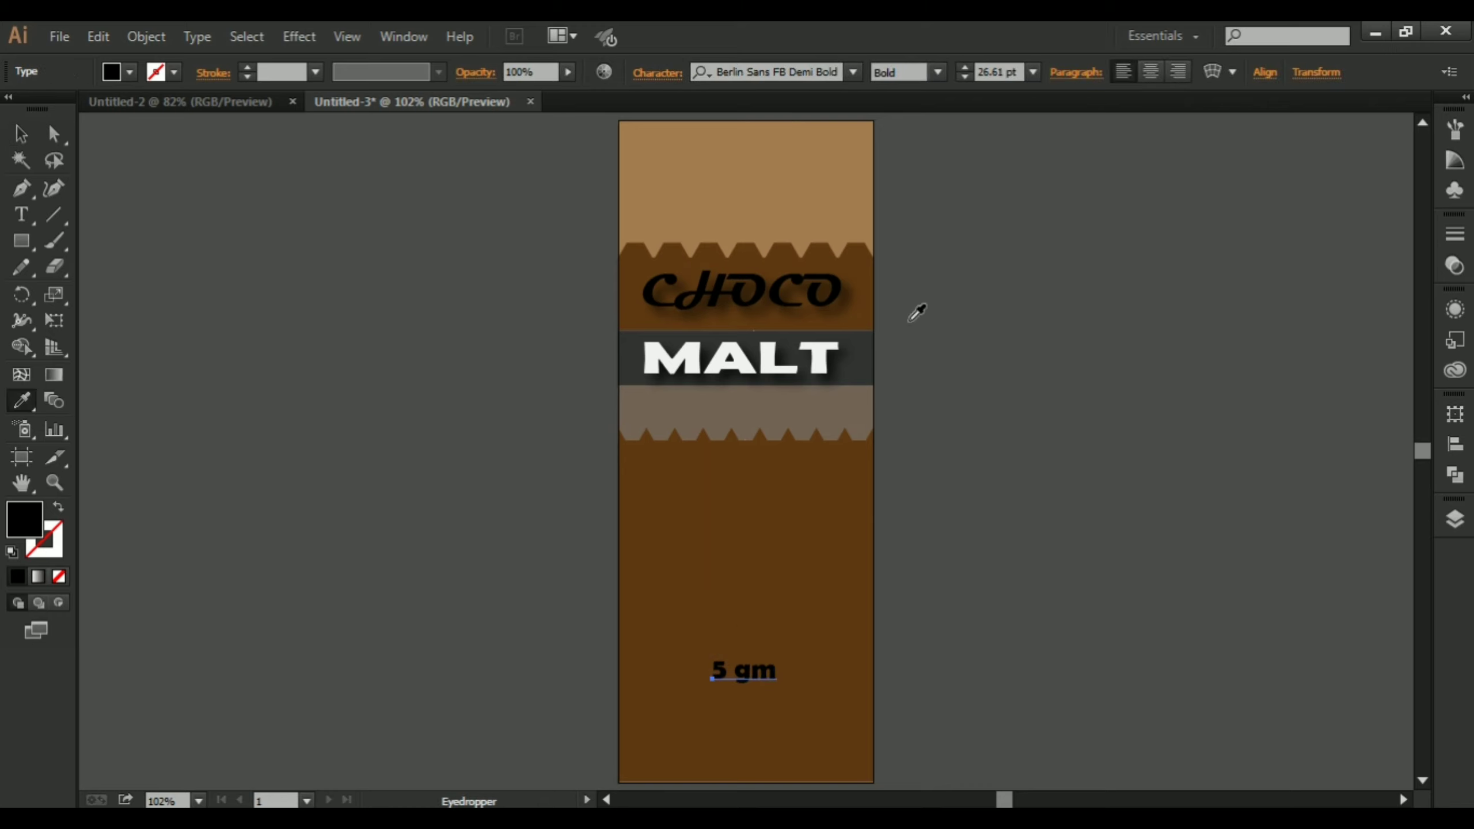
left_click(743, 358)
key("v")
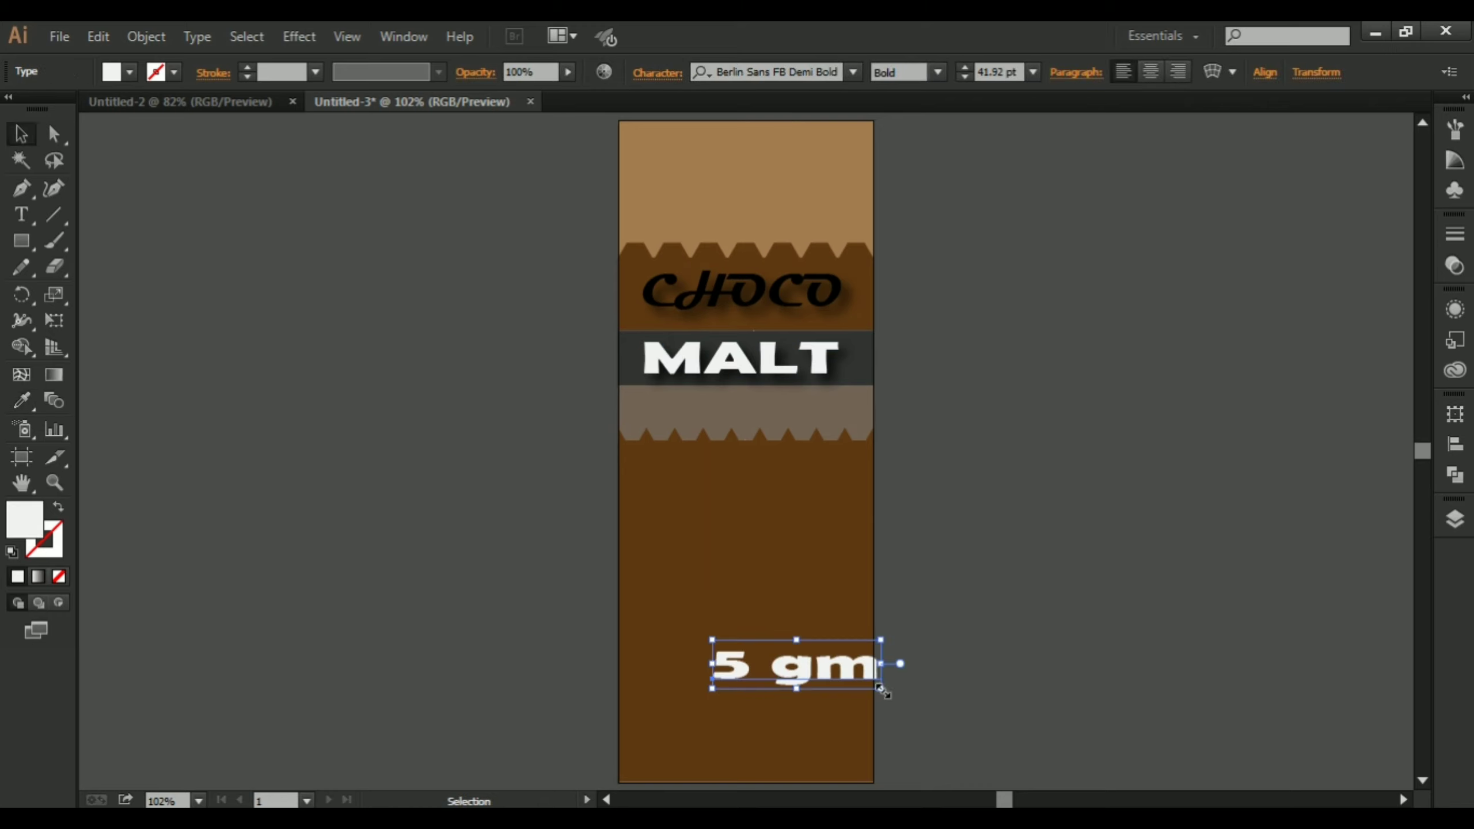
left_click_drag(882, 690, 794, 691)
left_click(944, 671)
Step: Set the 5 gm text's font to Arial Bold and keep it selected on the label
left_click(853, 71)
left_click(1043, 196)
left_click(1043, 195)
left_click(911, 668)
left_click(767, 671)
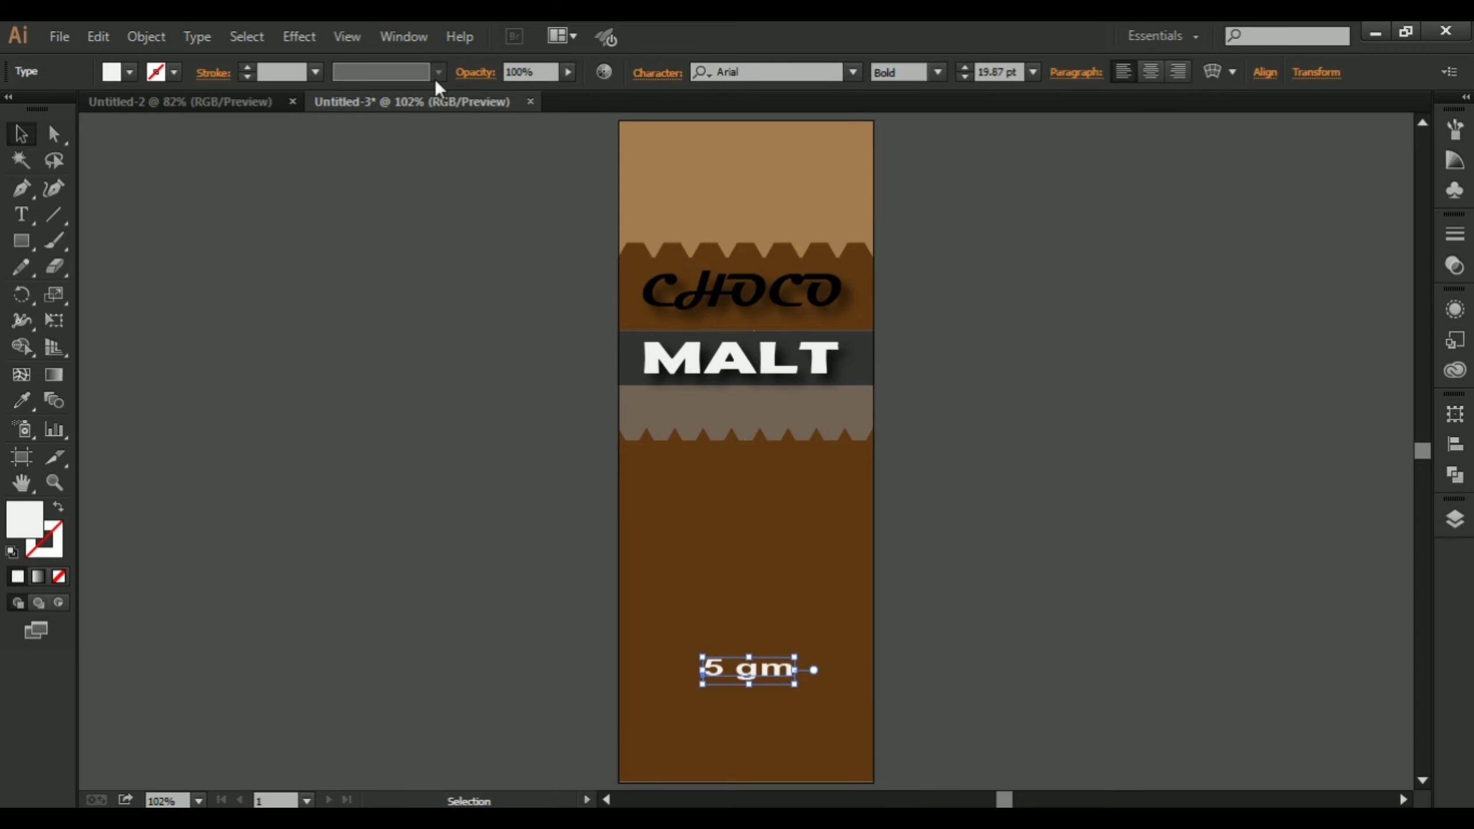
Step: Apply a drop shadow to 5 gm with Multiply mode, 75% opacity, 0.1 in offsets and 0.07 in blur
left_click(299, 36)
left_click(552, 285)
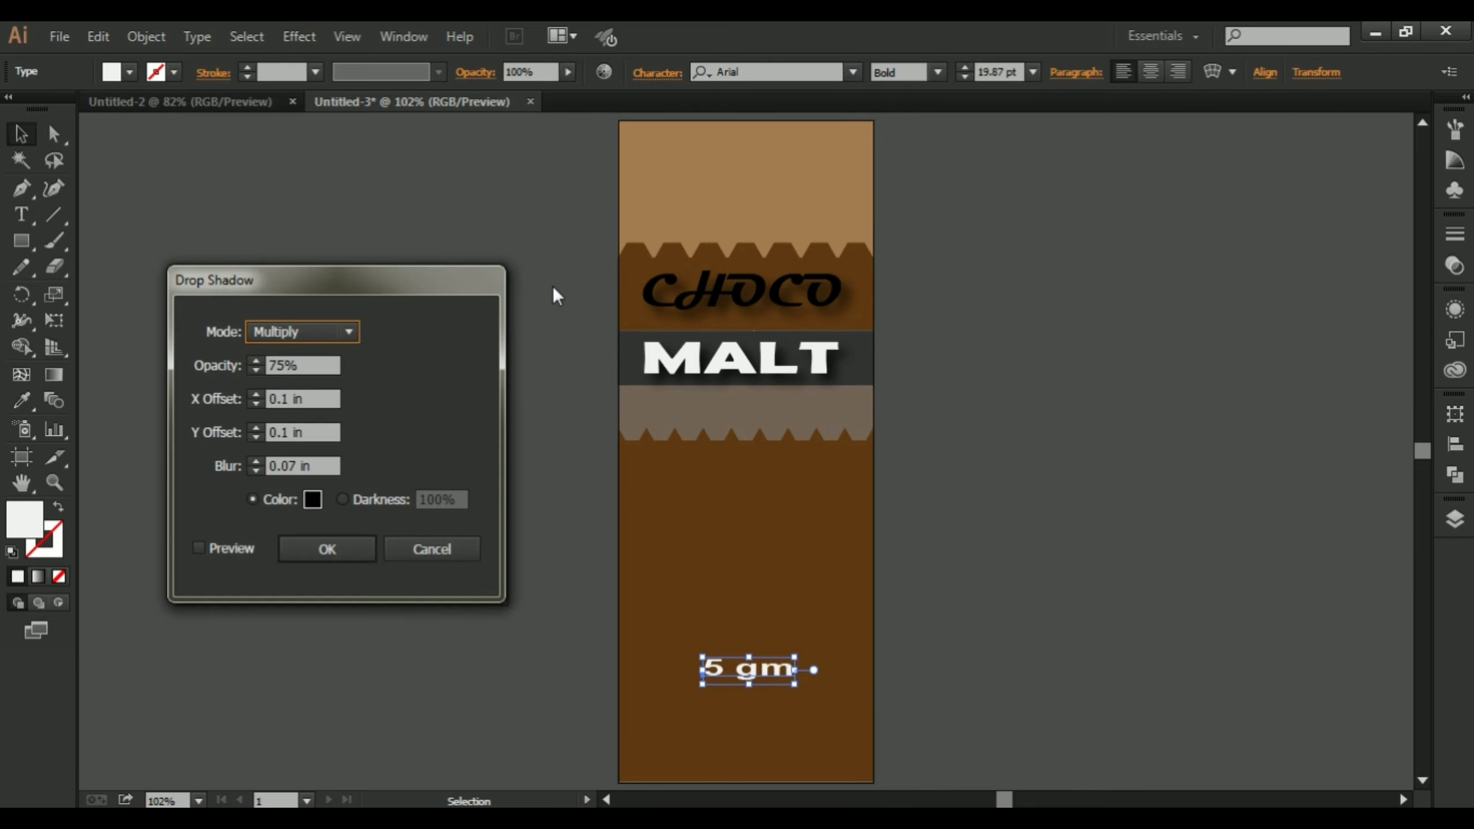
left_click(198, 549)
left_click(326, 550)
left_click(917, 511)
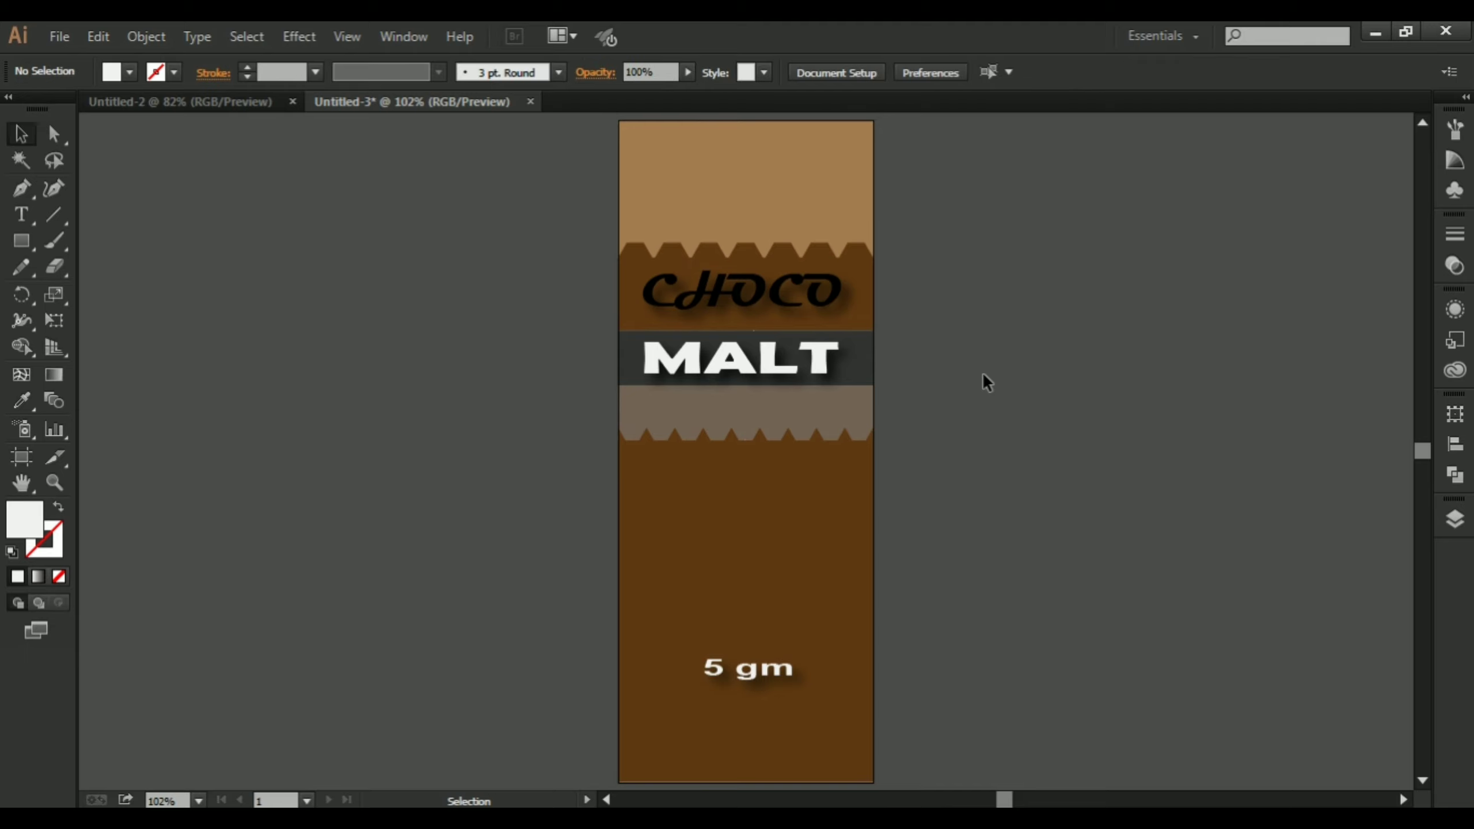
Step: Add the tagline "EXPRESSING THE TASTE OF MALT" as a new text line beside the label
key("t")
left_click(983, 371)
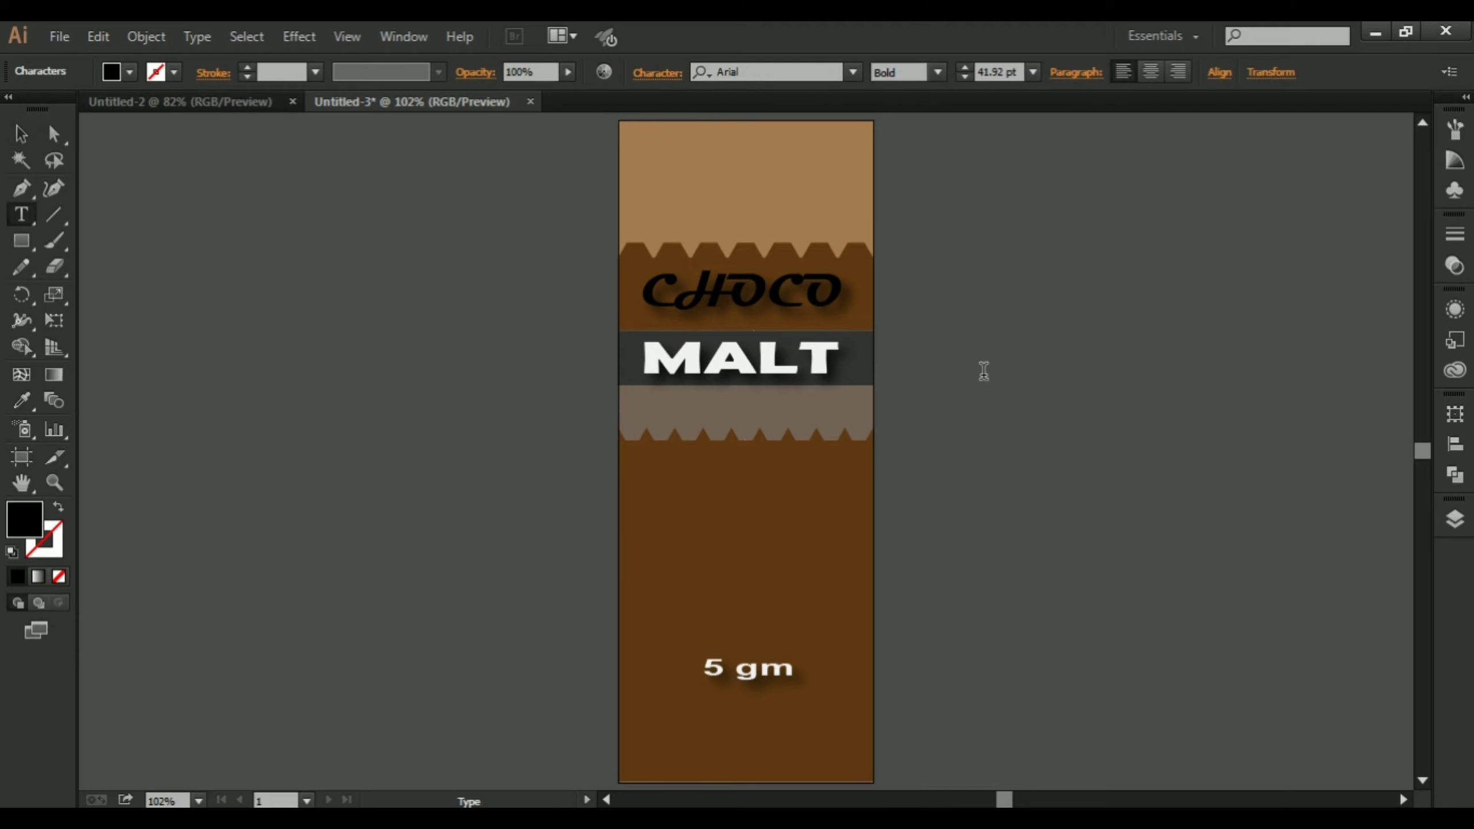
type("EXP")
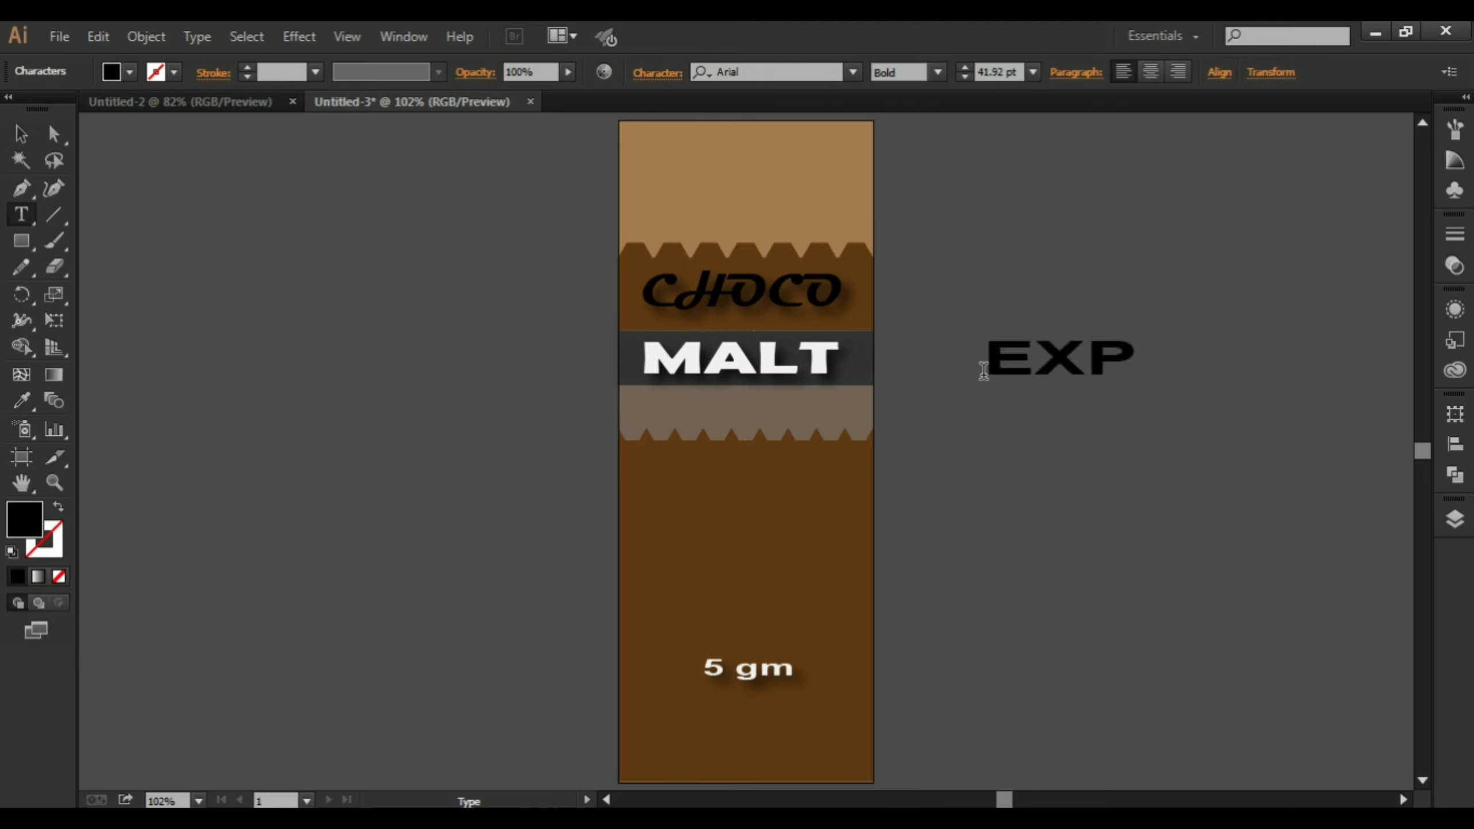
type("RESSING")
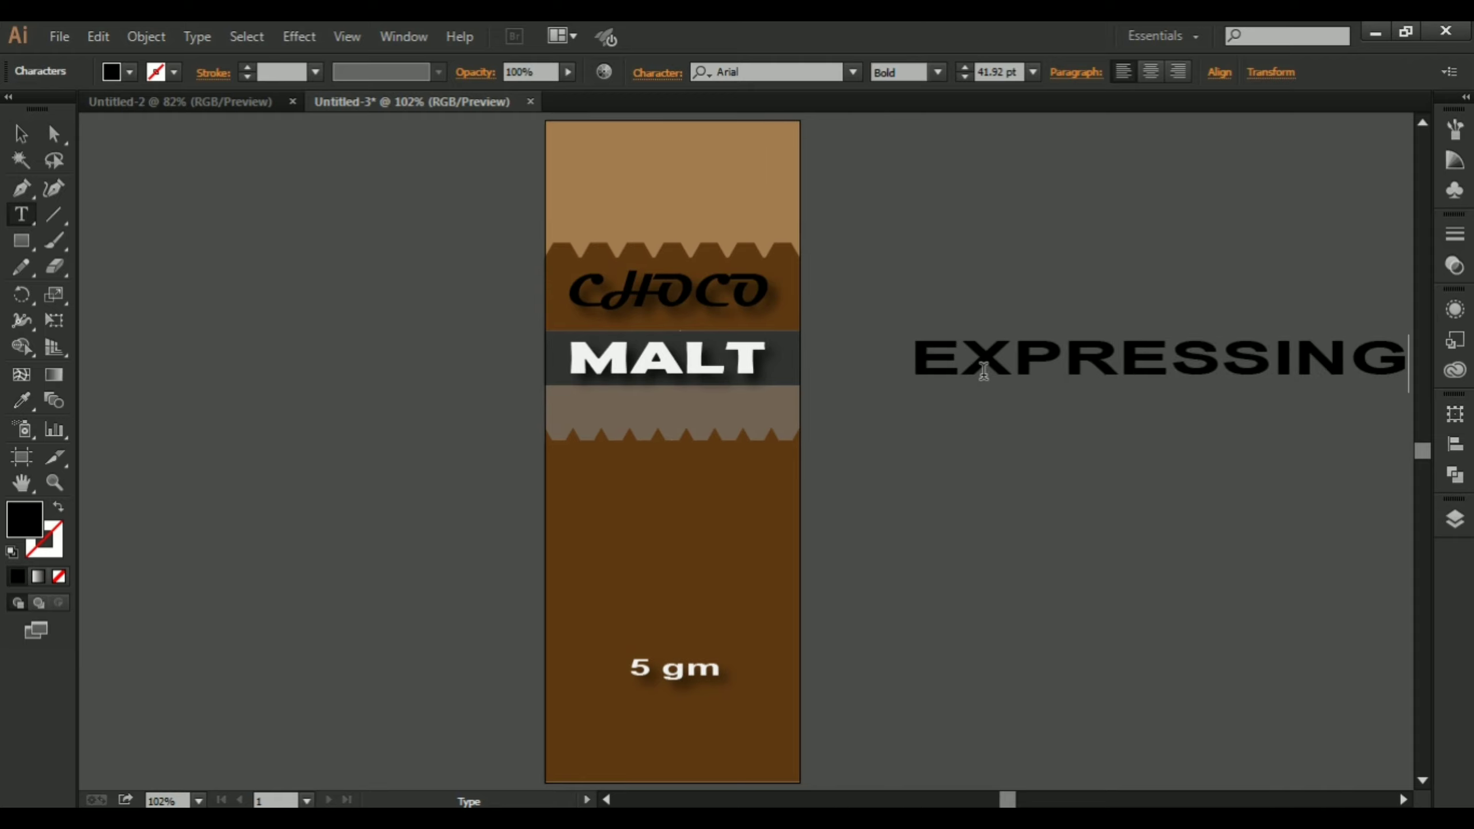
type(" THE TASTE")
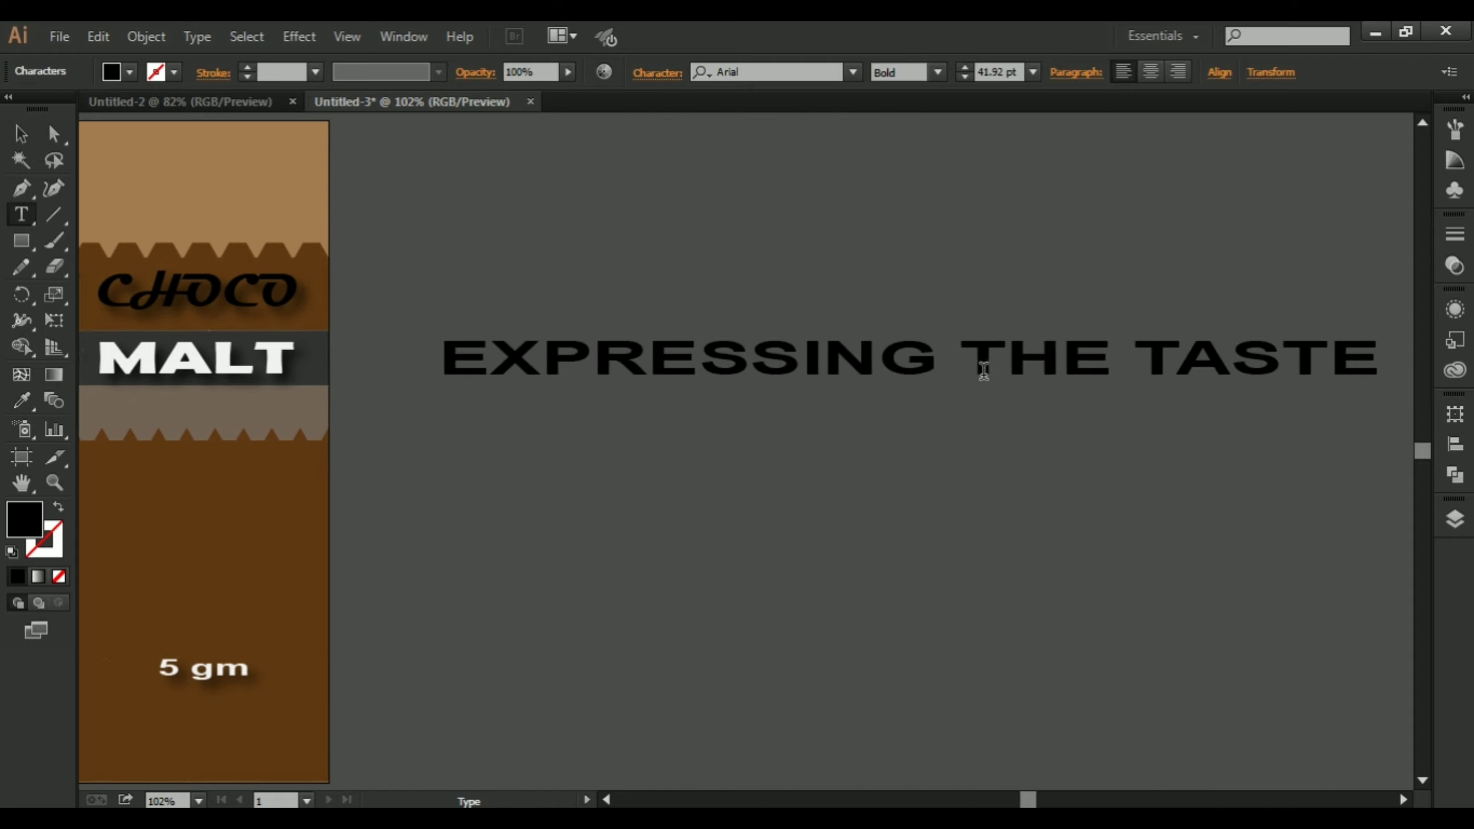
type(" OF MAL")
type("T")
key("ctrl+a")
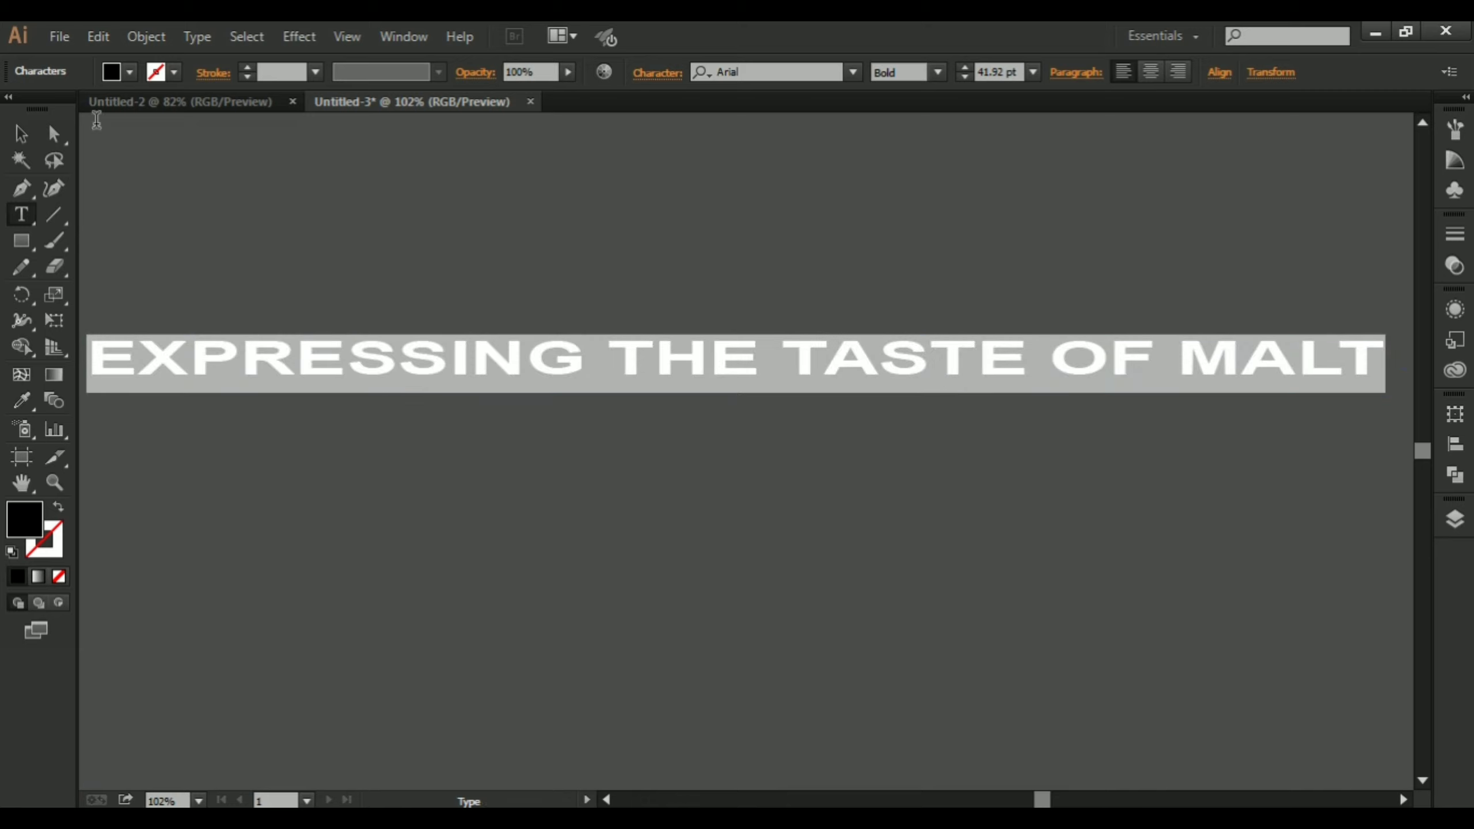
Step: Reduce the tagline to 13 pt and set its font to Bradley Hand ITC
key("Escape")
left_click_drag(965, 76, 965, 76)
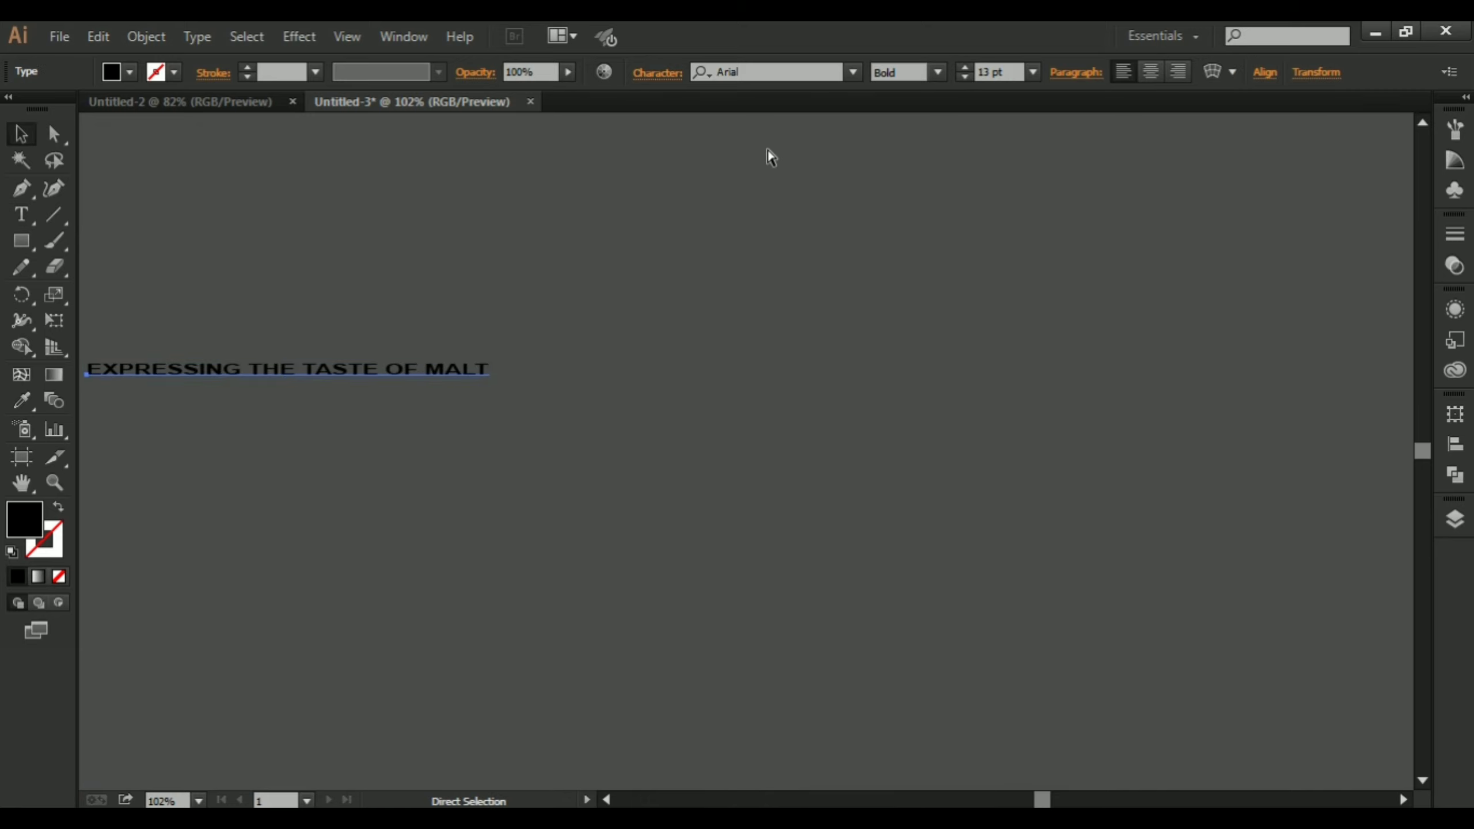
scroll(767, 147, "left", 10)
left_click(853, 71)
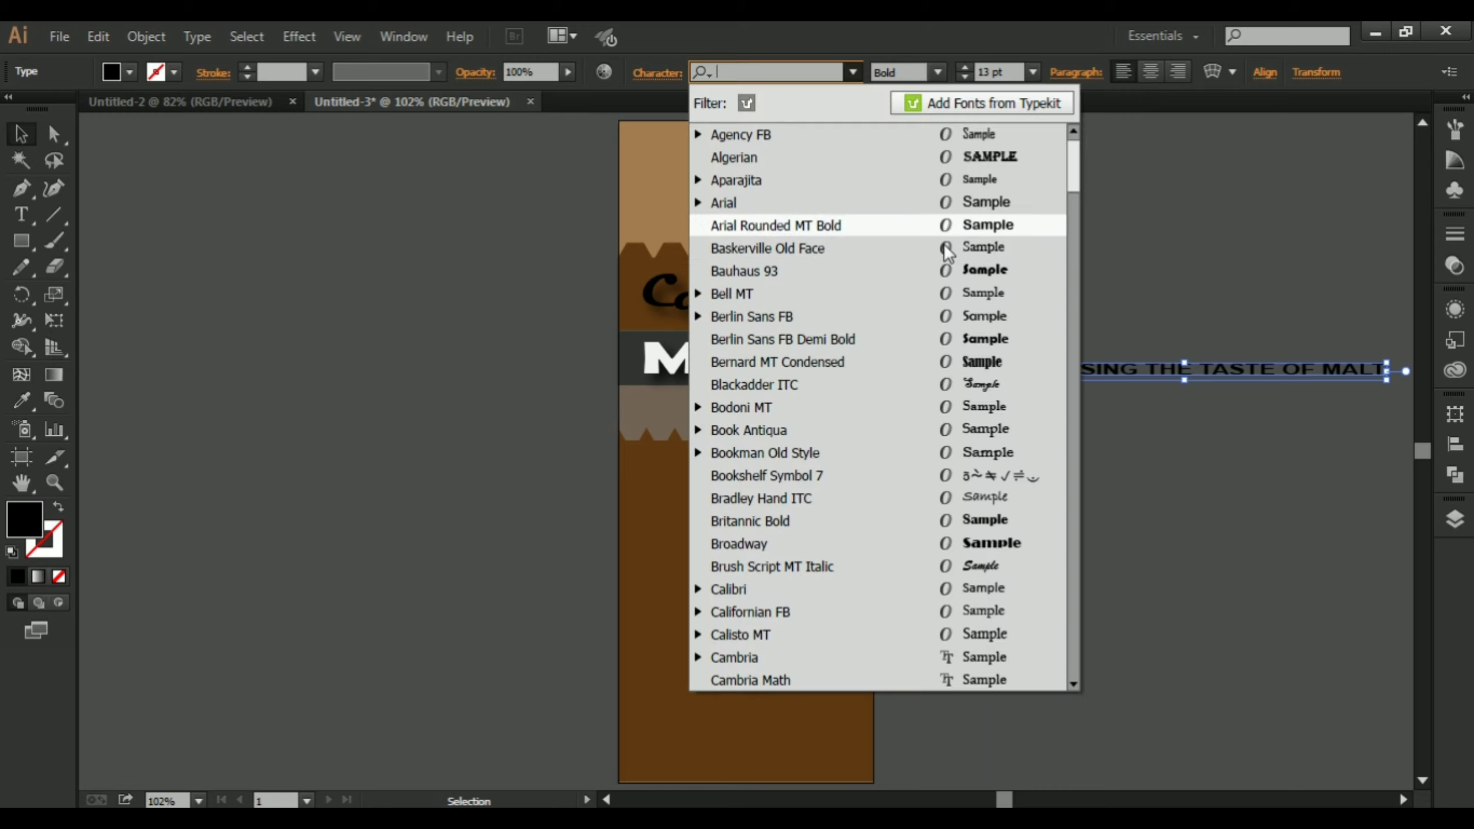
left_click(1008, 498)
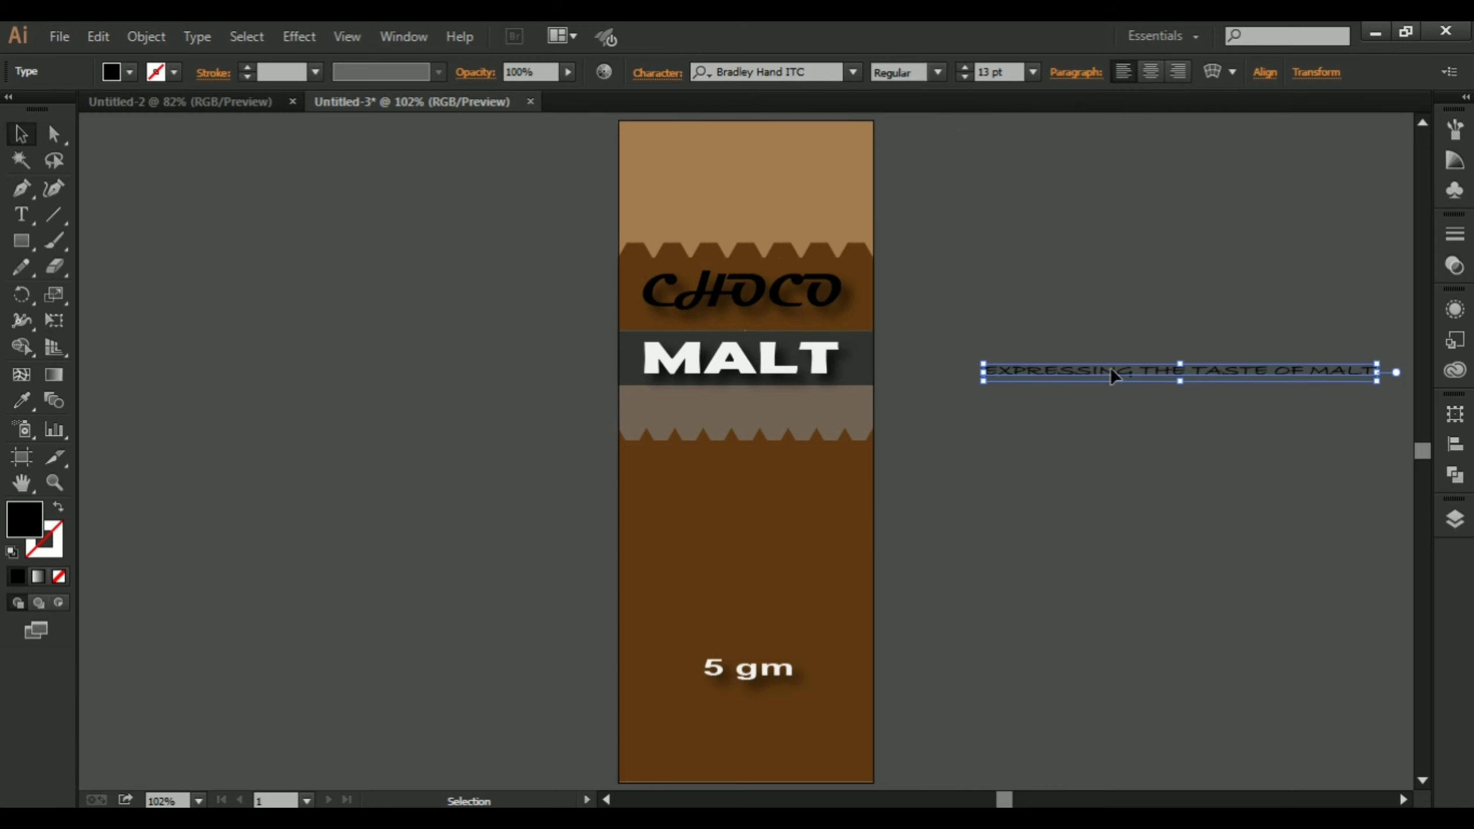
Step: Move the tagline over the label's lower brown area and enlarge it to about 30 pt
left_click_drag(1110, 370, 691, 519)
left_click_drag(958, 528, 1340, 729)
left_click(983, 628)
left_click_drag(1135, 548, 853, 534)
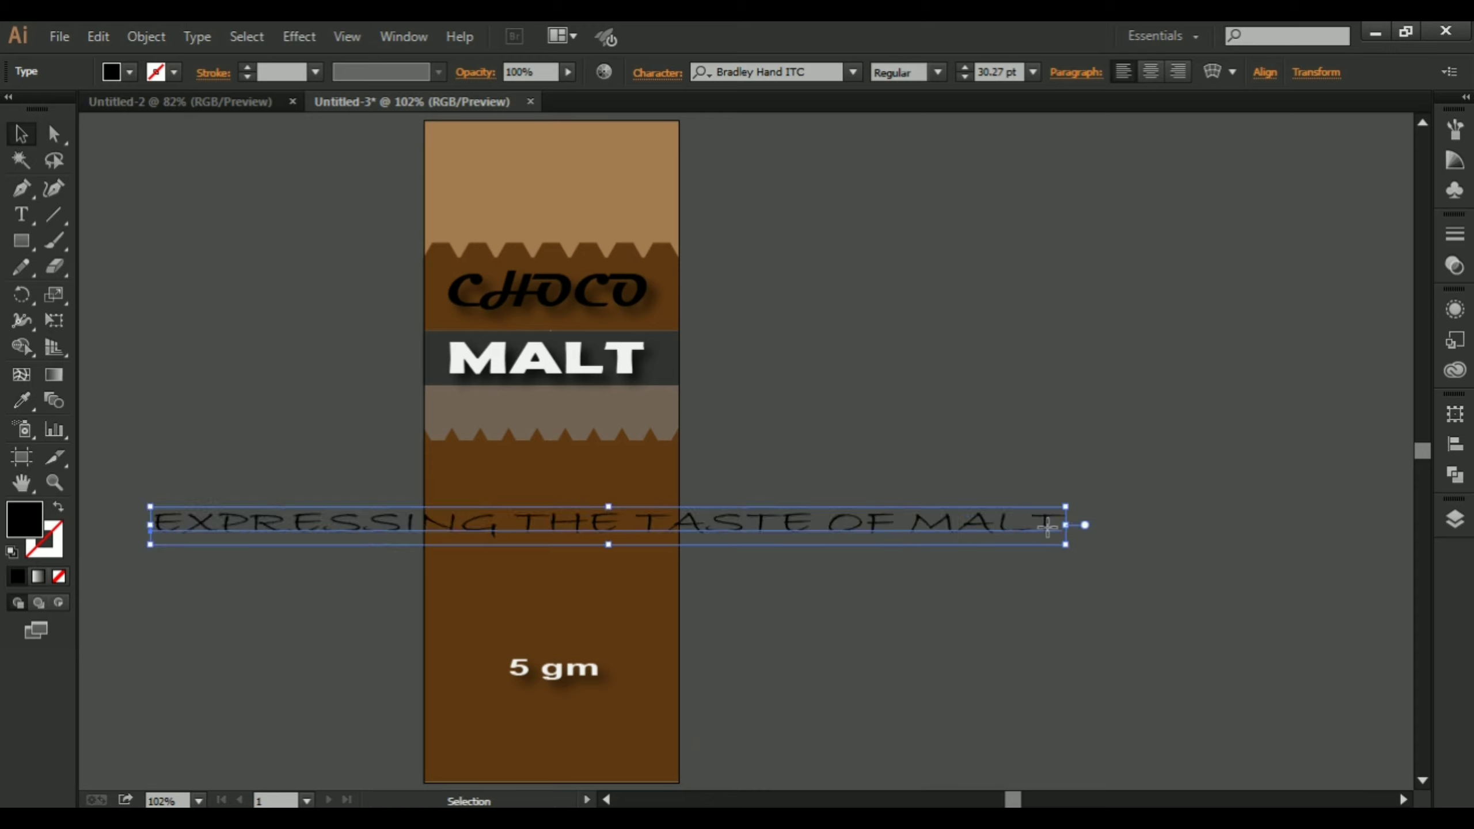
Step: Replace the whole tagline wording with TASTE
double_click(1051, 521)
key("BackSpace")
key("BackSpace")
key("BackSpace")
key("BackSpace")
key("BackSpace")
key("BackSpace")
key("BackSpace")
key("BackSpace")
key("BackSpace")
key("BackSpace")
key("BackSpace")
key("BackSpace")
key("BackSpace")
key("BackSpace")
key("BackSpace")
key("BackSpace")
key("BackSpace")
key("BackSpace")
key("BackSpace")
key("BackSpace")
key("BackSpace")
key("BackSpace")
key("BackSpace")
key("BackSpace")
key("BackSpace")
key("BackSpace")
key("BackSpace")
key("BackSpace")
type("TAS")
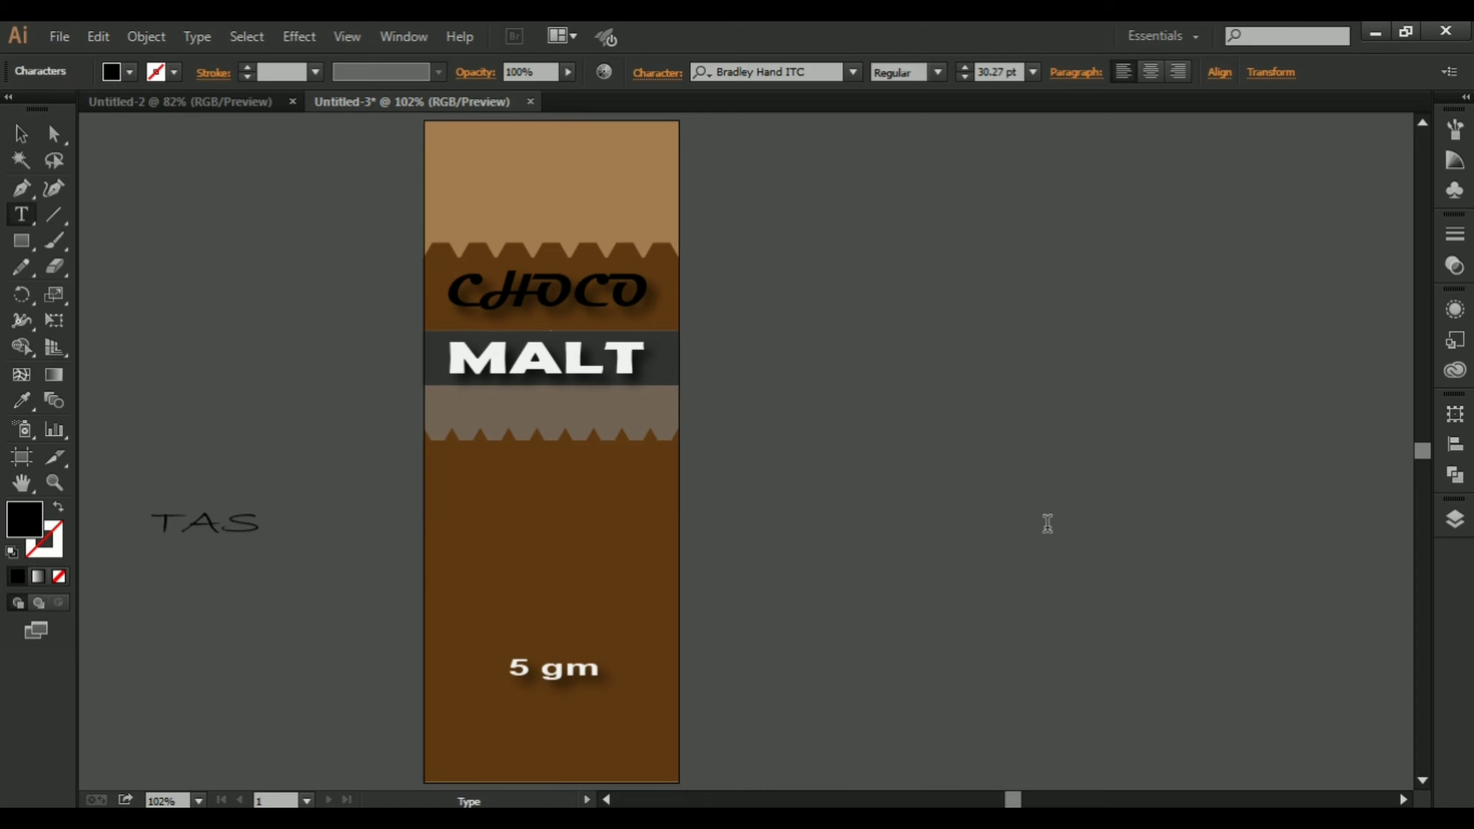
type("TE")
key("Escape")
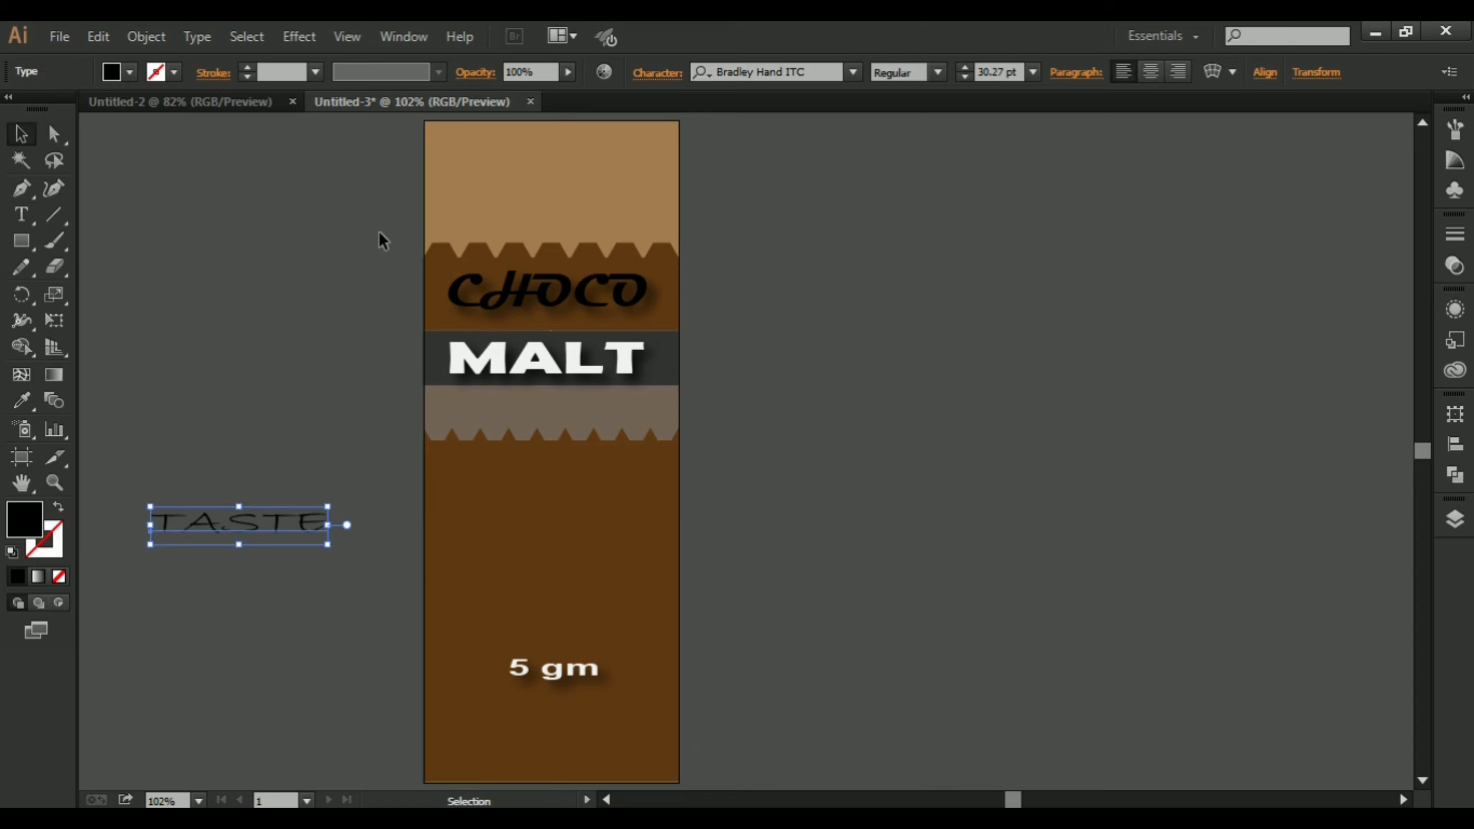
Step: Set TASTE's font to Bauhaus 93 and give the text an off-white fill
left_click(854, 74)
left_click(1033, 277)
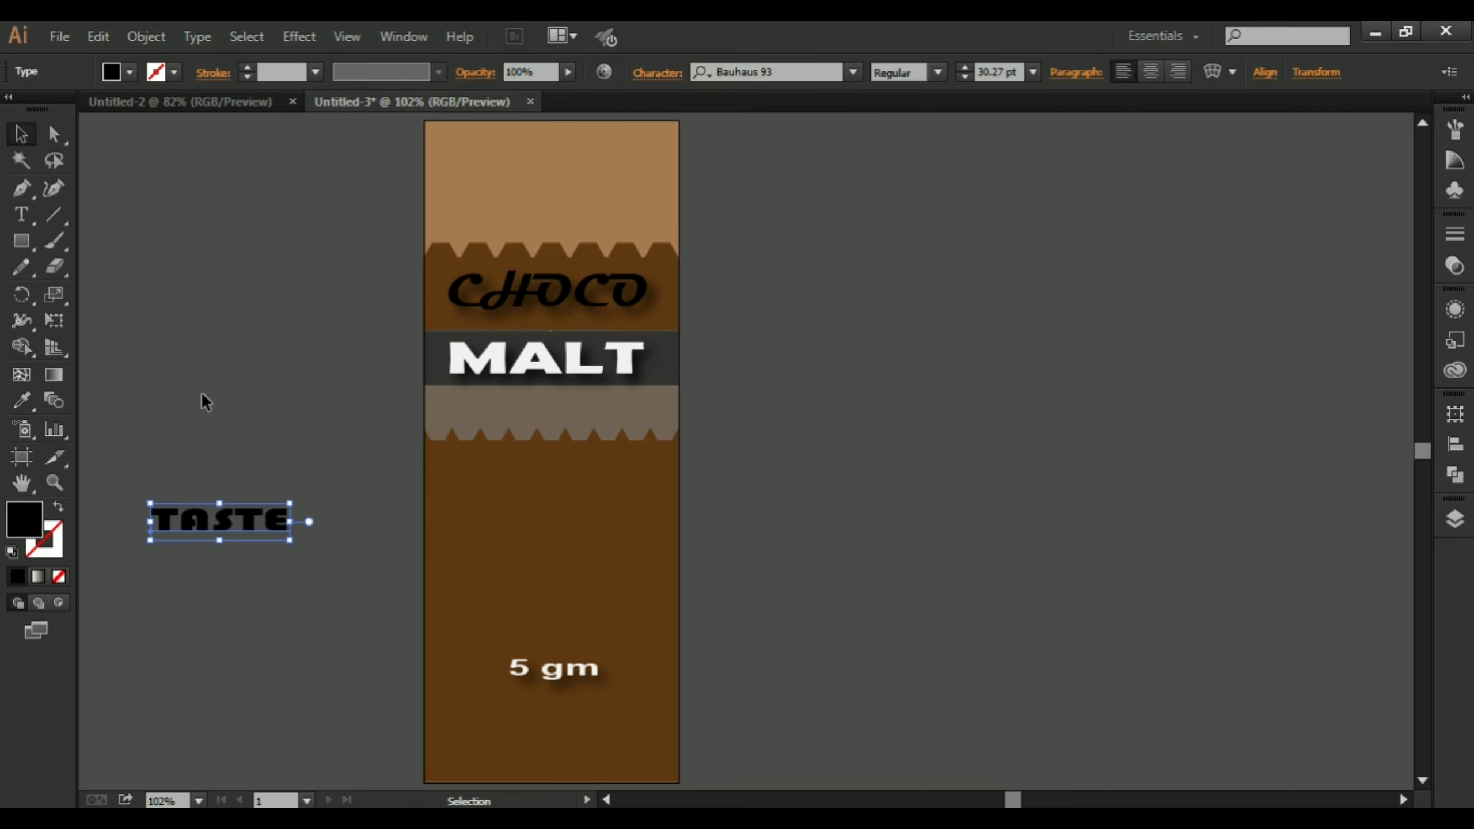
left_click(129, 72)
left_click(149, 171)
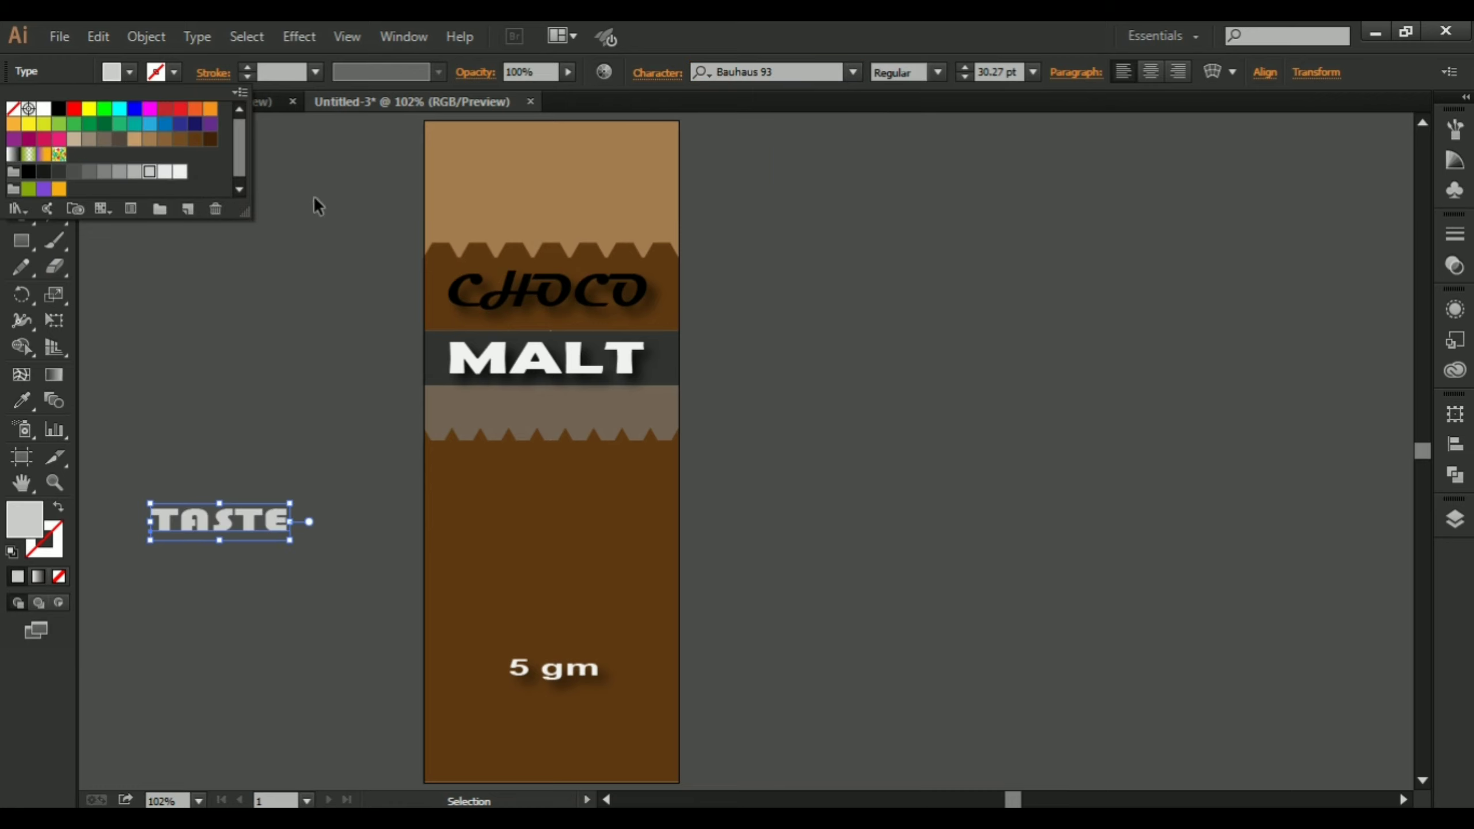
left_click(117, 543)
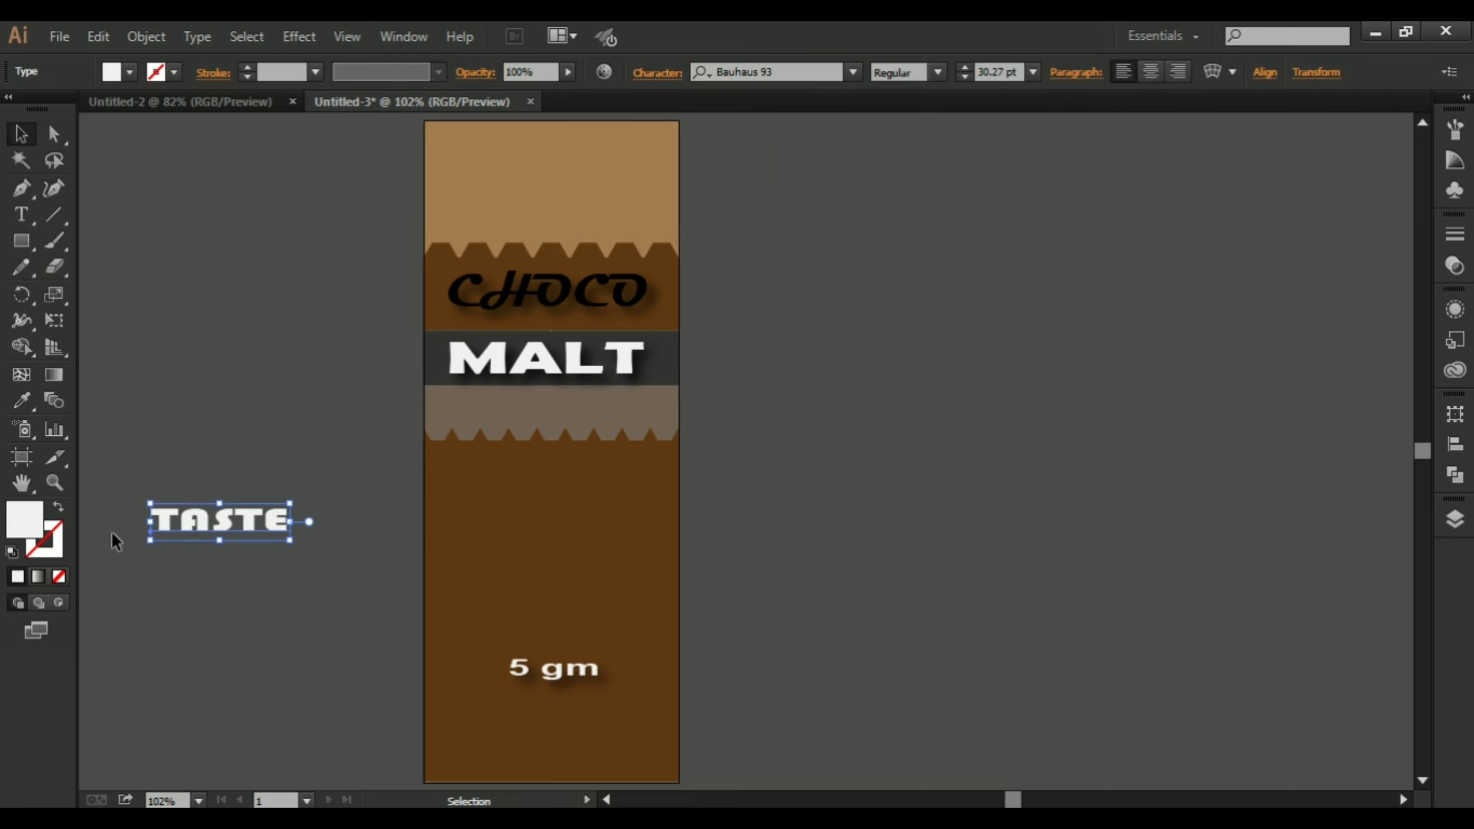
Step: Remove TASTE's fill and outline the letters with a 1 pt black stroke
left_click(59, 576)
left_click(248, 74)
left_click(248, 74)
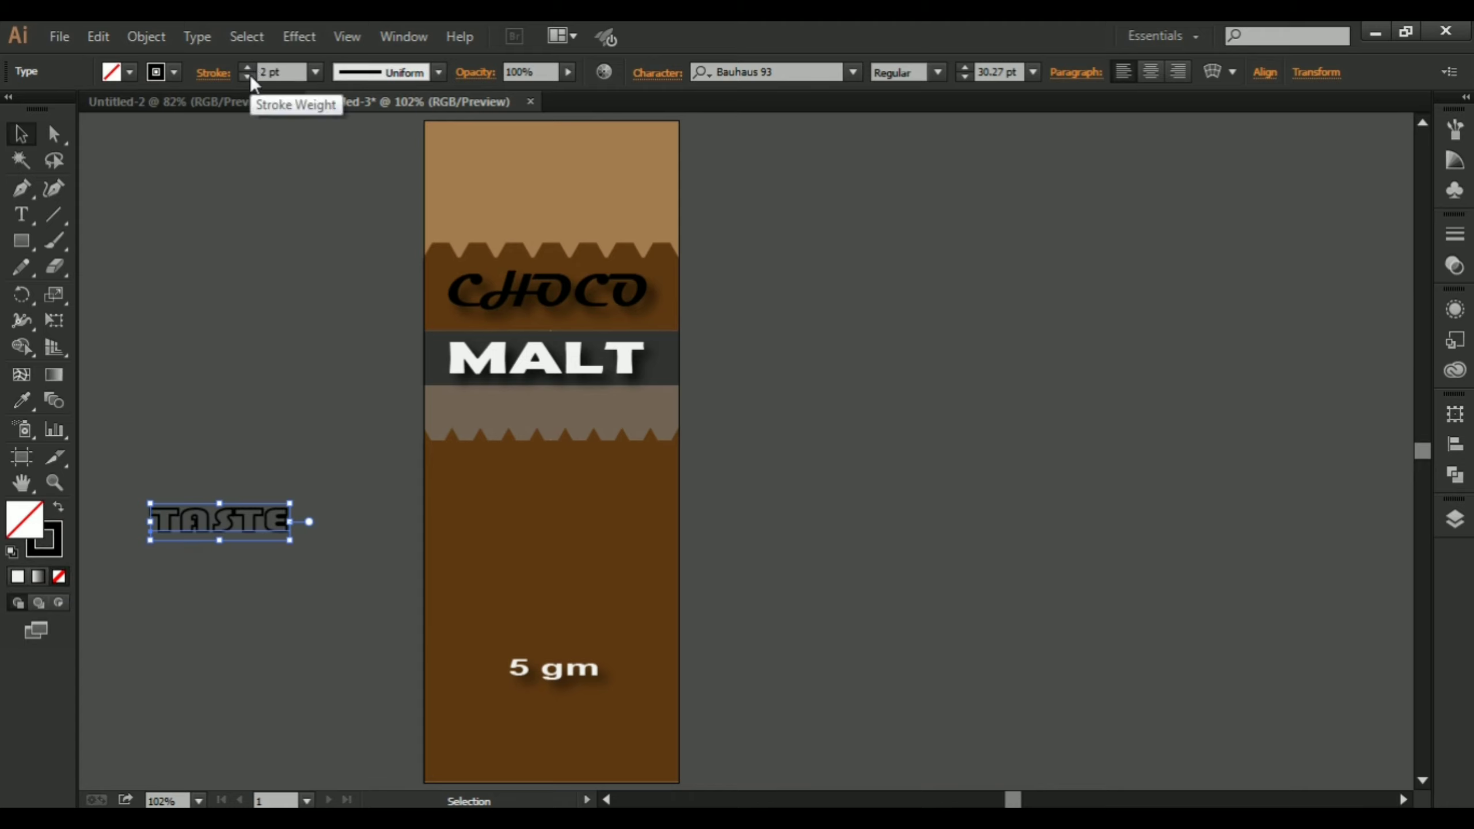
left_click(248, 77)
Step: Move TASTE onto the label above 5 gm and enlarge it until it spans slightly beyond the label's width
mouse_move(246, 525)
left_mouse_down()
mouse_move(505, 503)
mouse_move(570, 540)
mouse_move(708, 572)
mouse_move(752, 618)
left_mouse_up()
left_click_drag(668, 575, 610, 579)
left_click_drag(696, 617, 754, 639)
left_click_drag(642, 590, 621, 588)
left_click_drag(724, 639, 700, 626)
left_click_drag(605, 567, 609, 566)
left_click(809, 573)
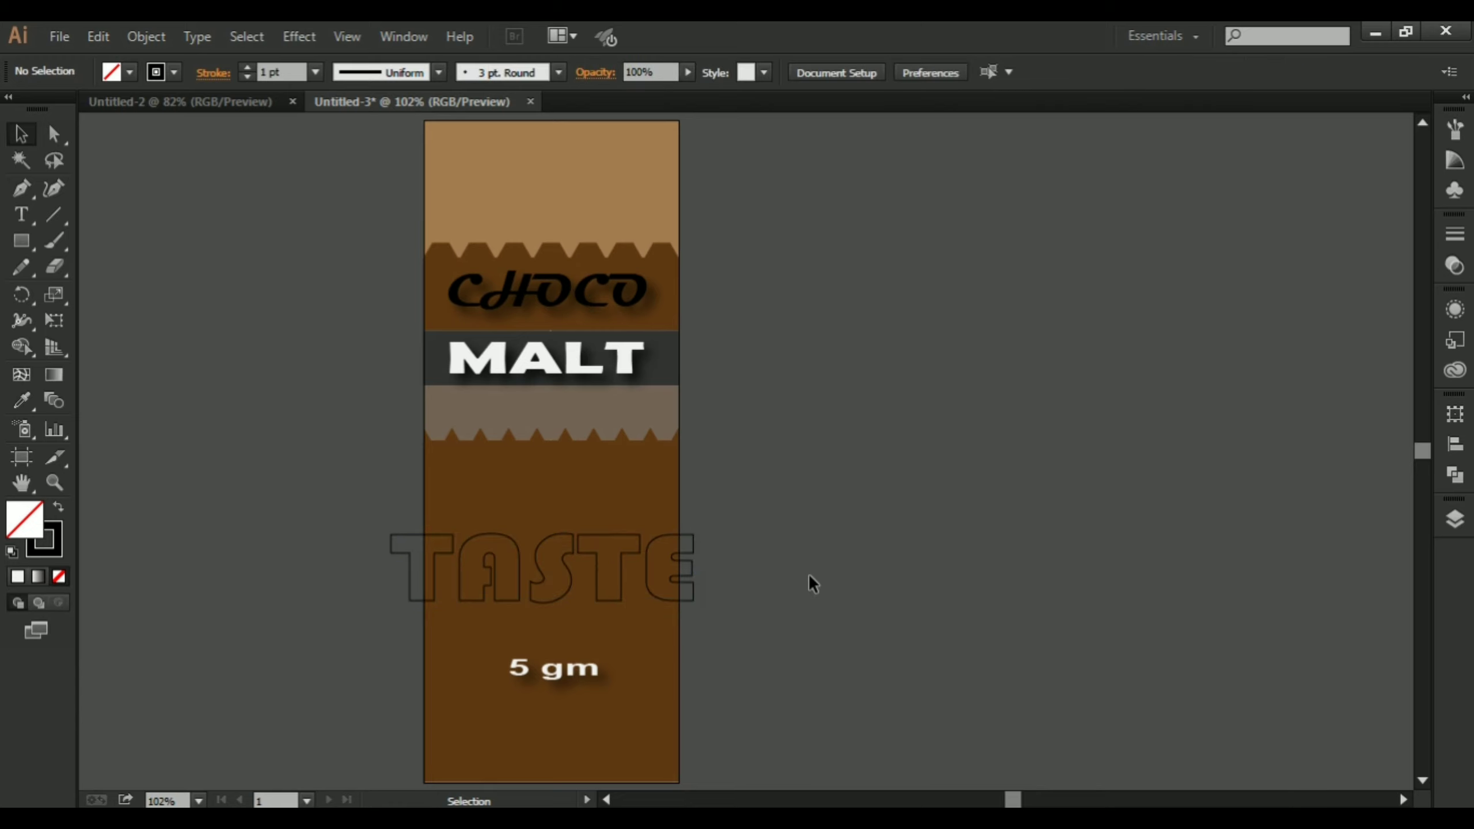
Step: Switch to the Photoshop wrapper mockup, place the Choco Malt design over the Candy Crush artwork and stretch it to the full canvas height
key("ctrl+0")
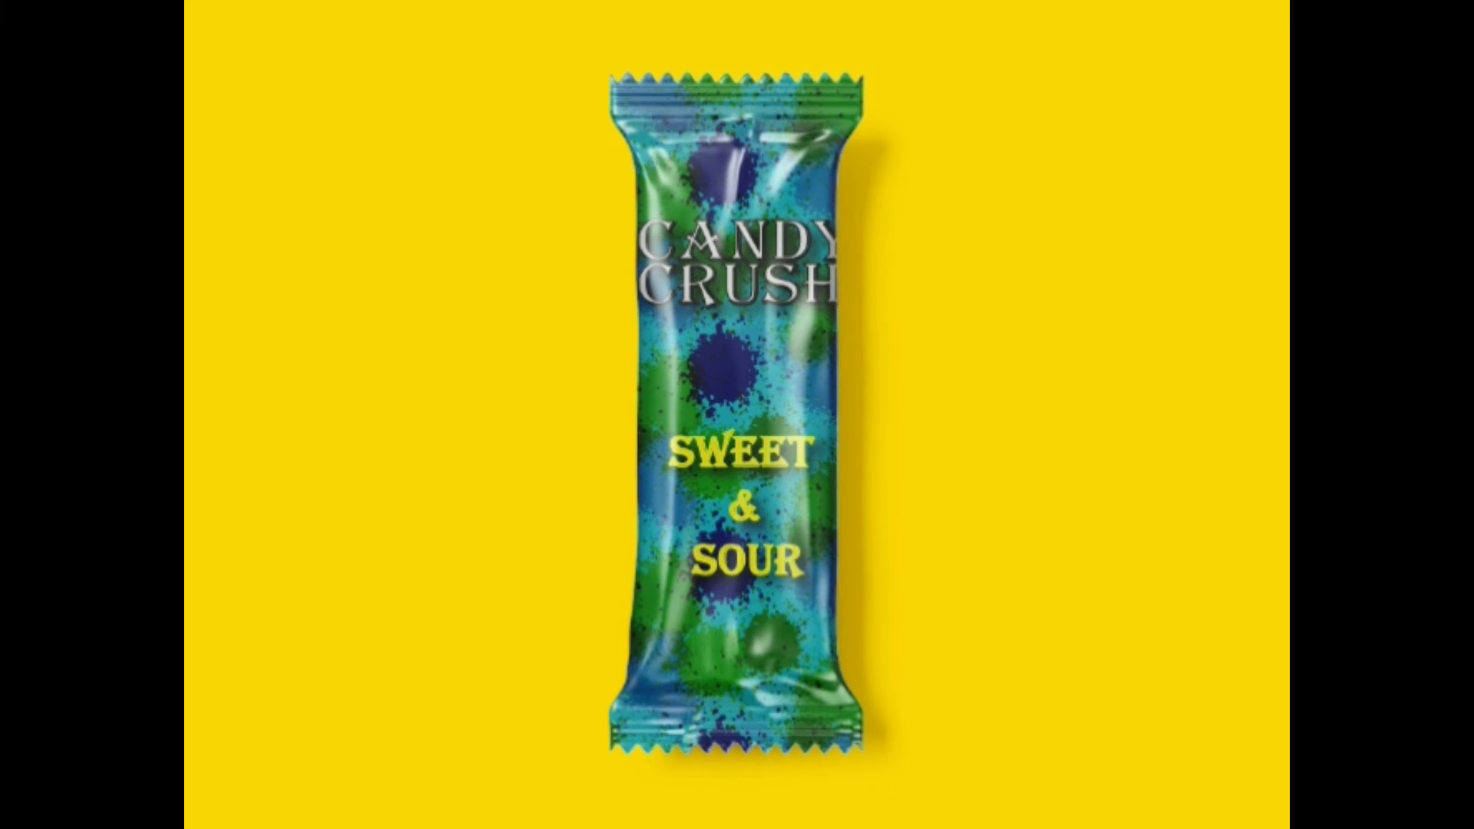
mouse_move(667, 826)
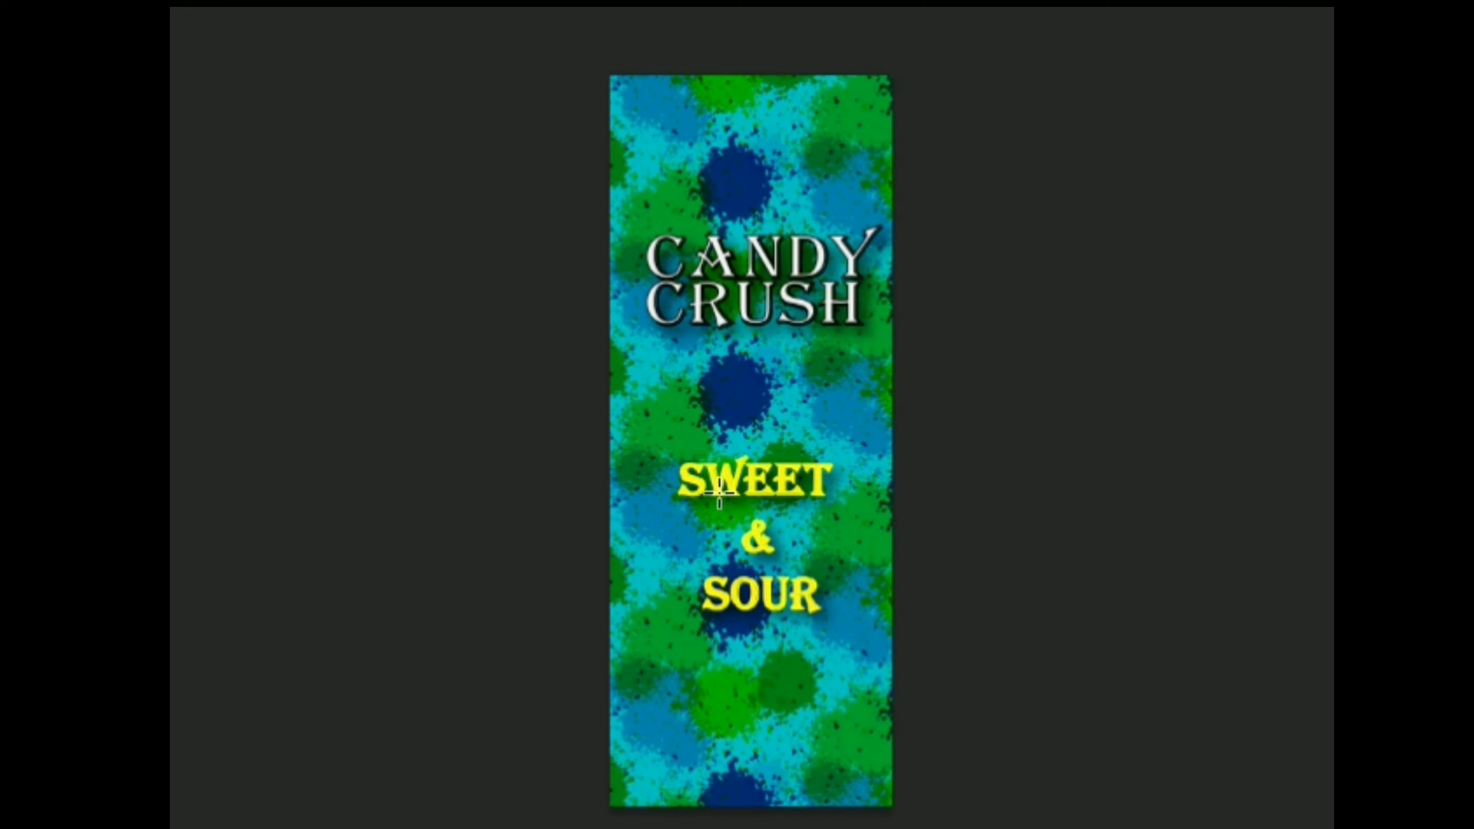
key("ctrl+t")
left_click_drag(753, 141, 754, 76)
left_click_drag(753, 741, 754, 805)
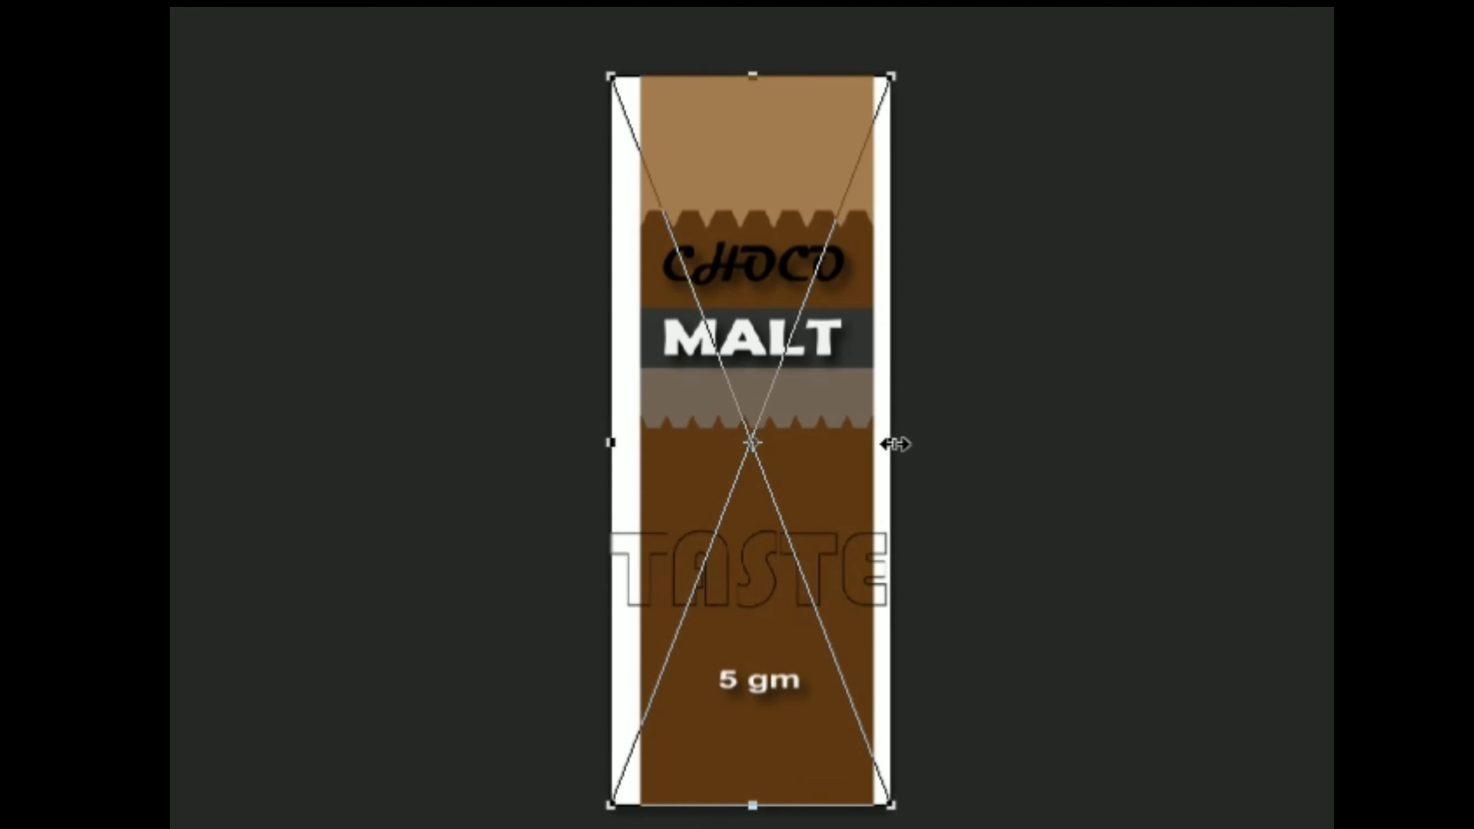
Step: Widen the placed Choco Malt design until it covers the canvas edge to edge, then close the artwork document and save its changes
left_click_drag(891, 440, 910, 441)
left_click_drag(616, 445, 570, 440)
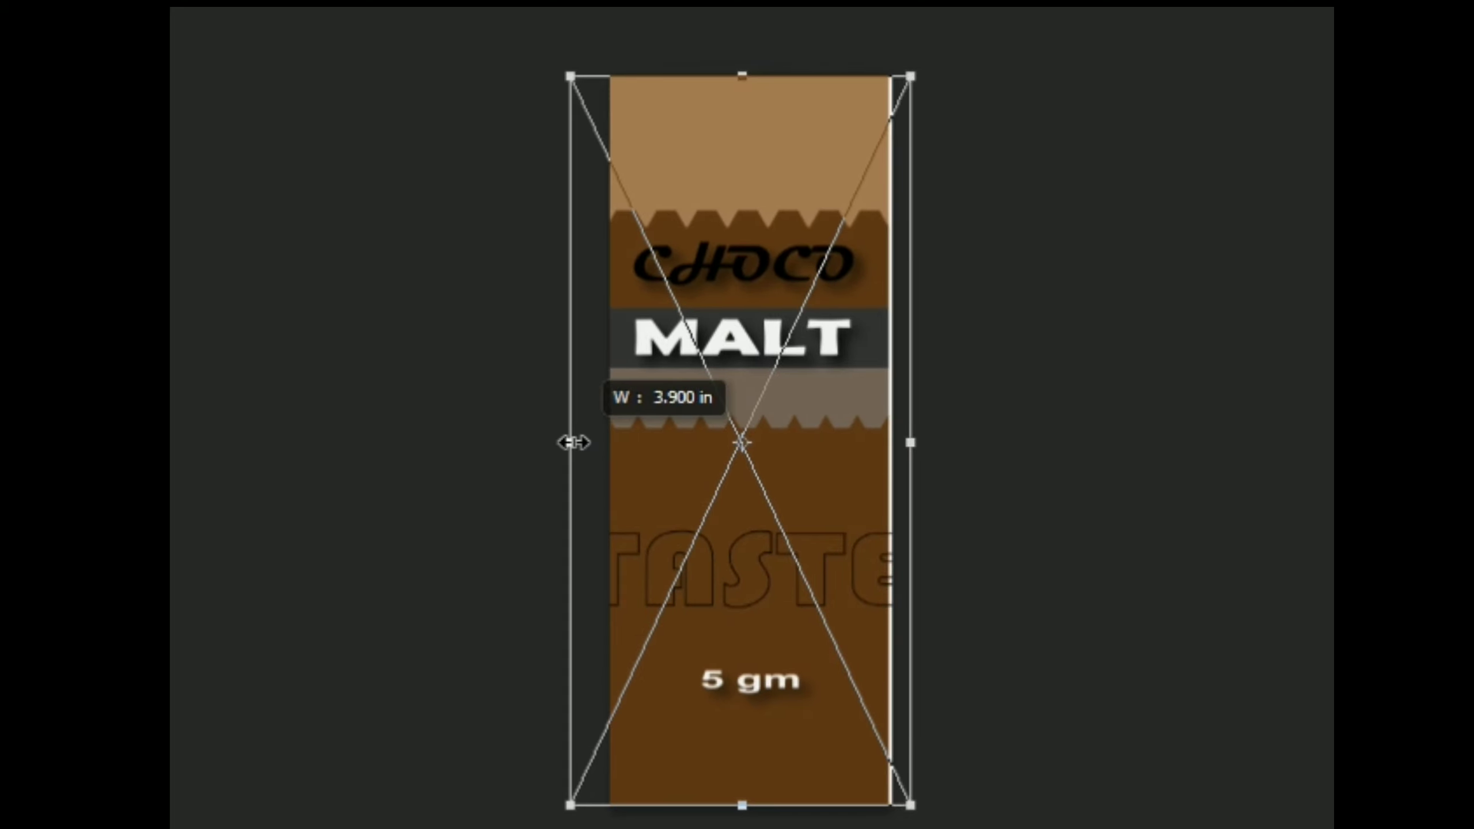
left_click_drag(909, 441, 926, 440)
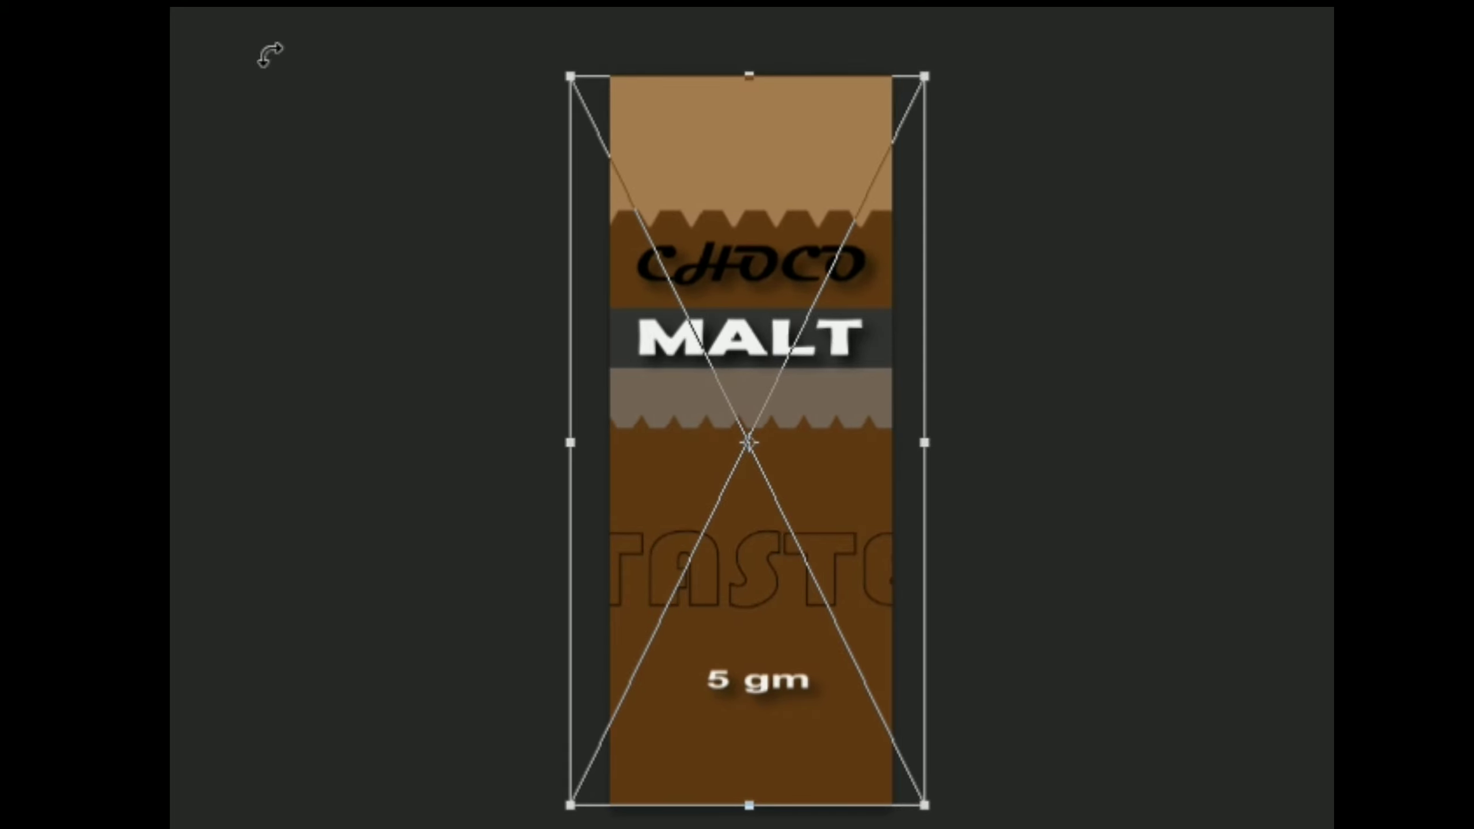
key("v")
left_click(788, 256)
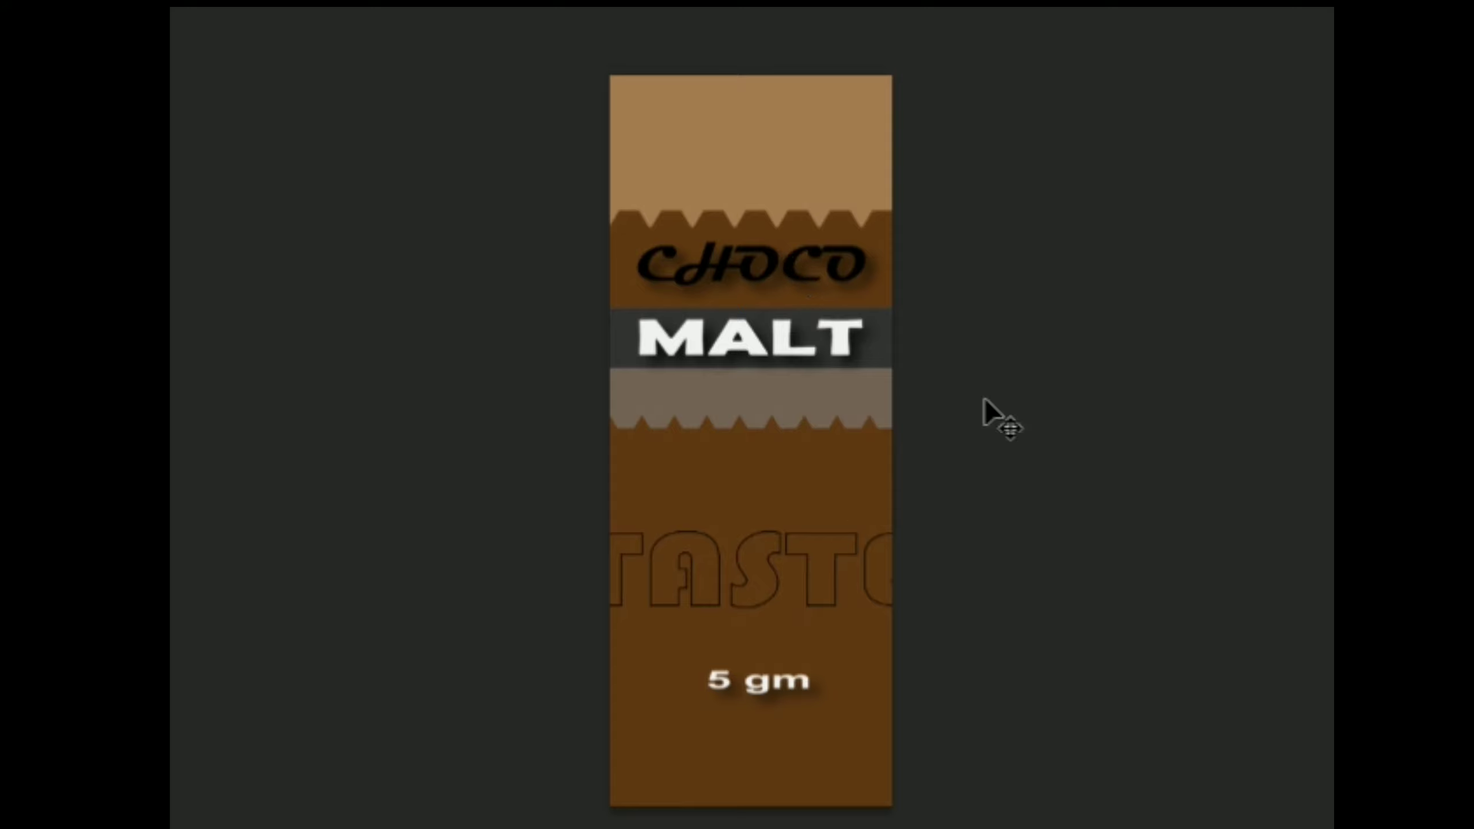
key("ctrl+w")
left_click(790, 268)
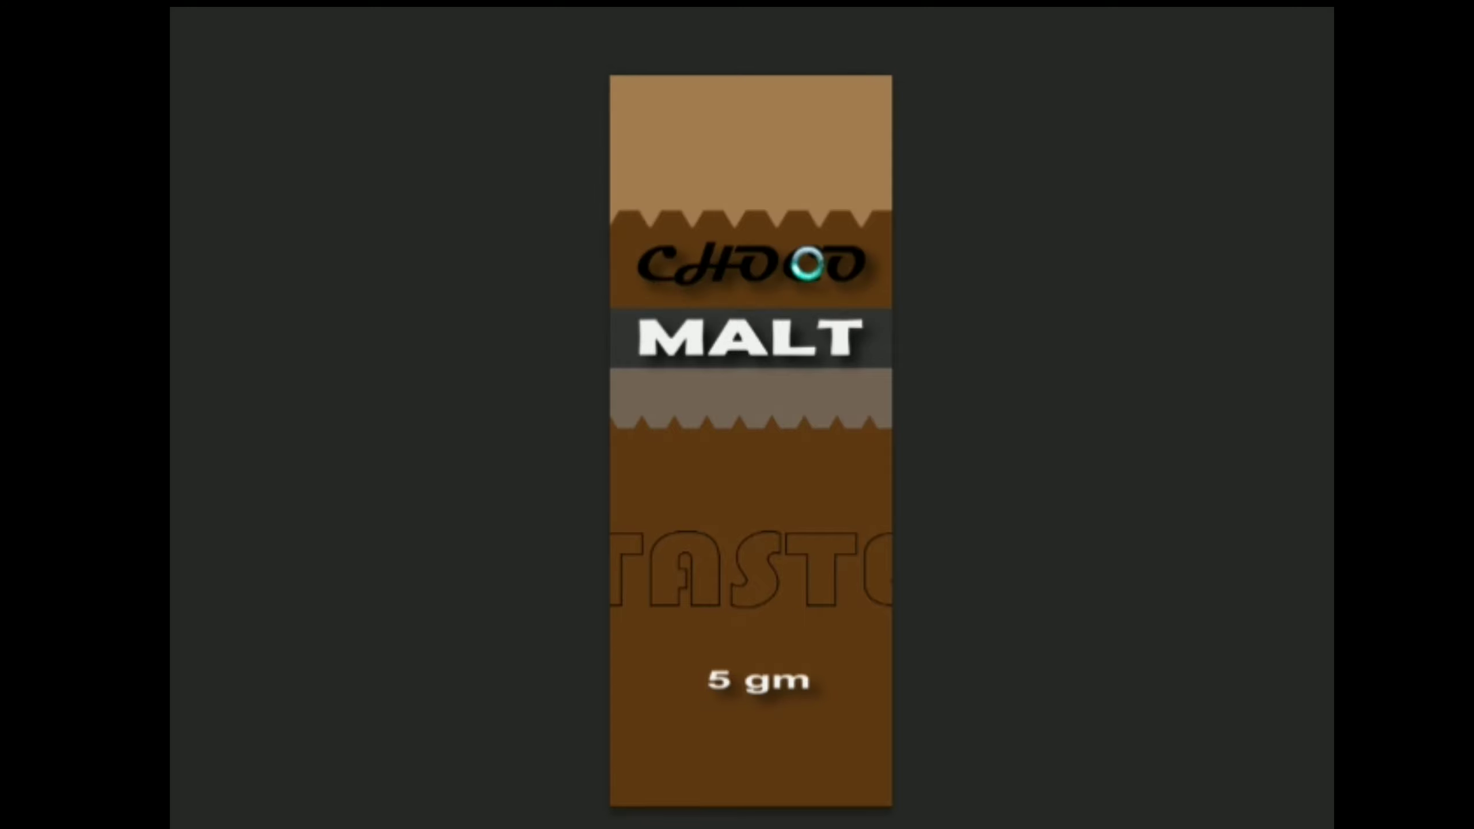